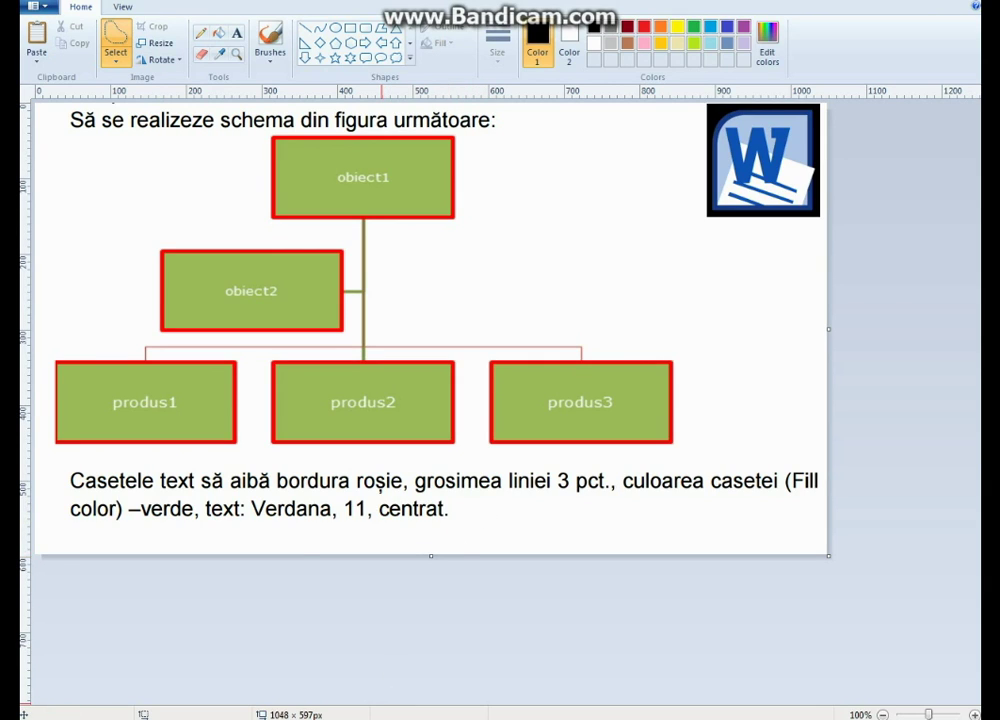
# - Switch from the Paint reference diagram to the blank Word document, Document1
pyautogui.moveTo(377, 719)
pyautogui.click(377, 640)
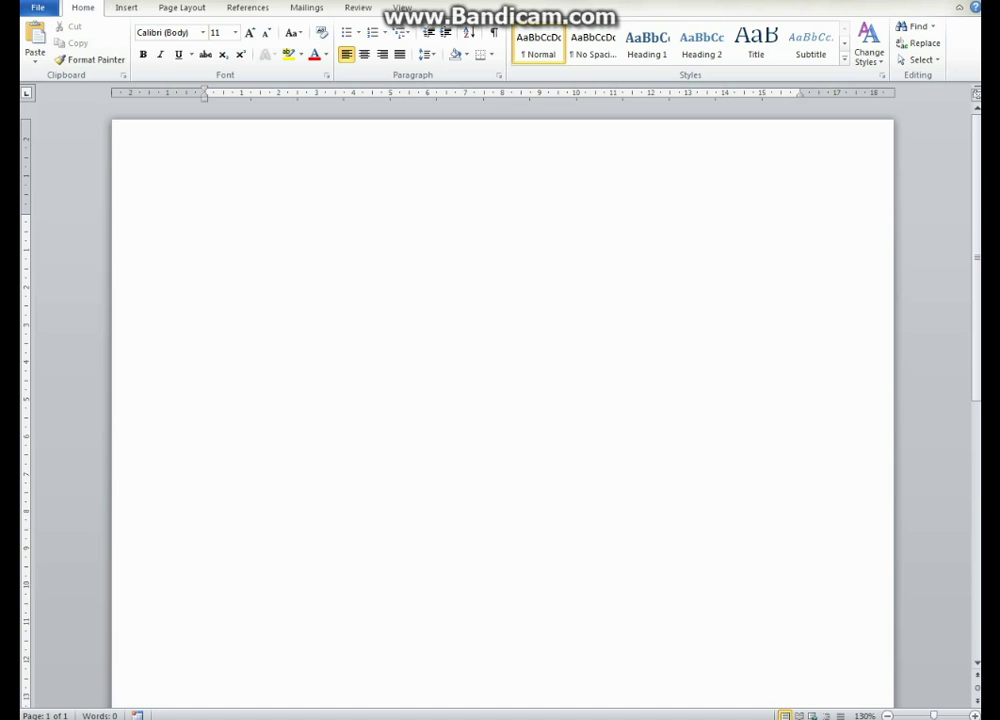
# - Bring up the Choose a SmartArt Graphic dialog from the Insert ribbon
pyautogui.click(127, 10)
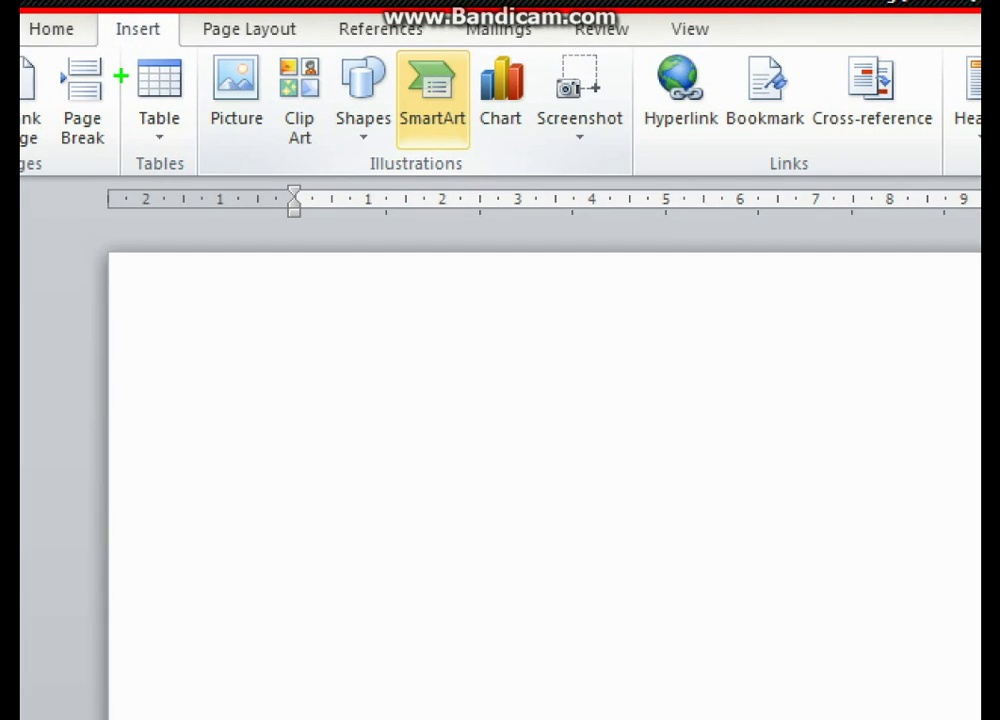
pyautogui.moveTo(104, 12); pyautogui.dragTo(208, 52)
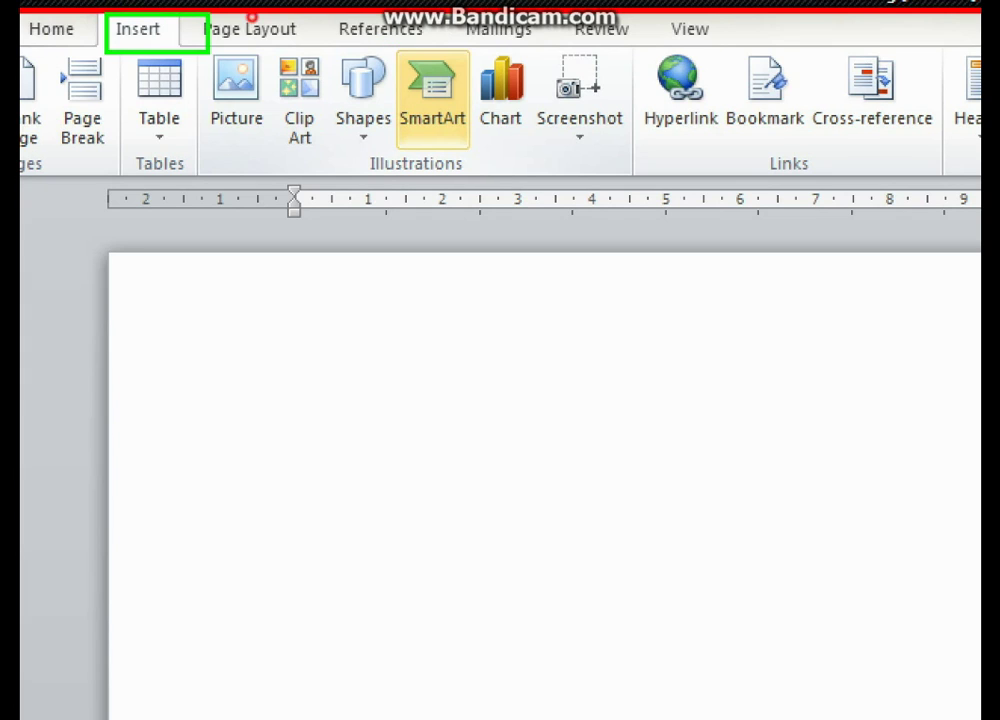
pyautogui.moveTo(389, 46); pyautogui.dragTo(476, 162)
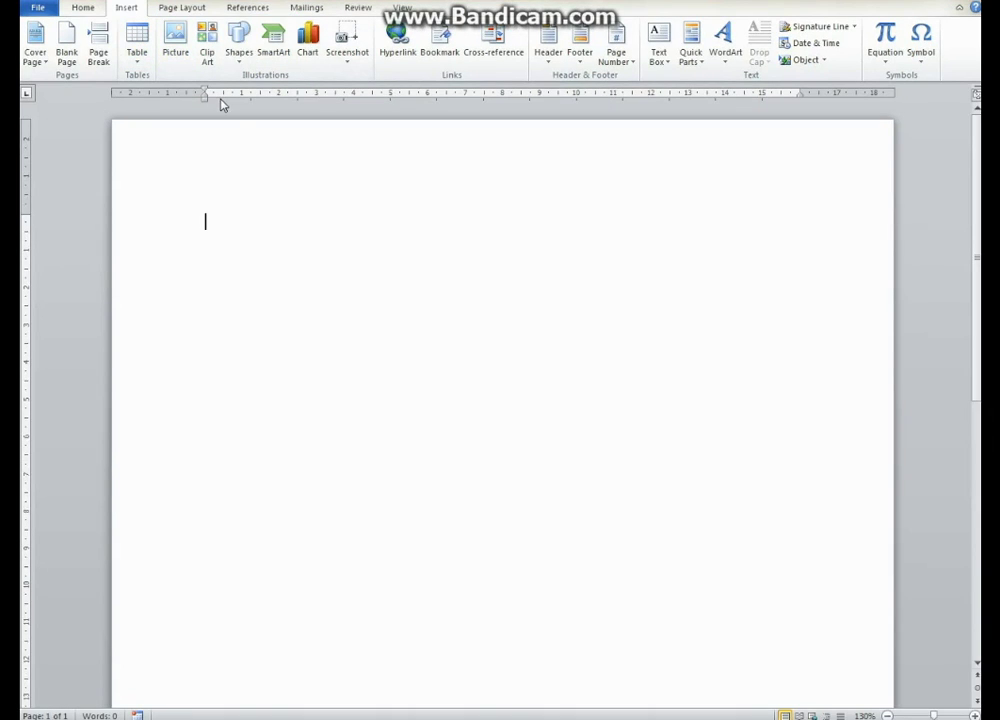
pyautogui.click(268, 52)
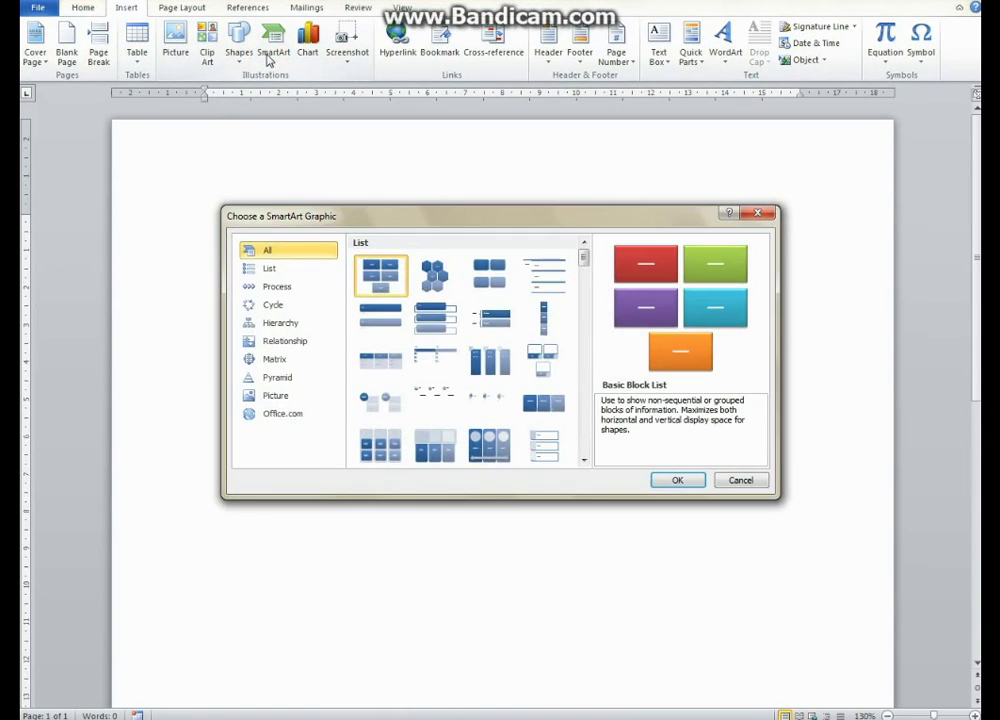
# - Insert a Hierarchy › Organization Chart SmartArt diagram into the page
pyautogui.click(287, 330)
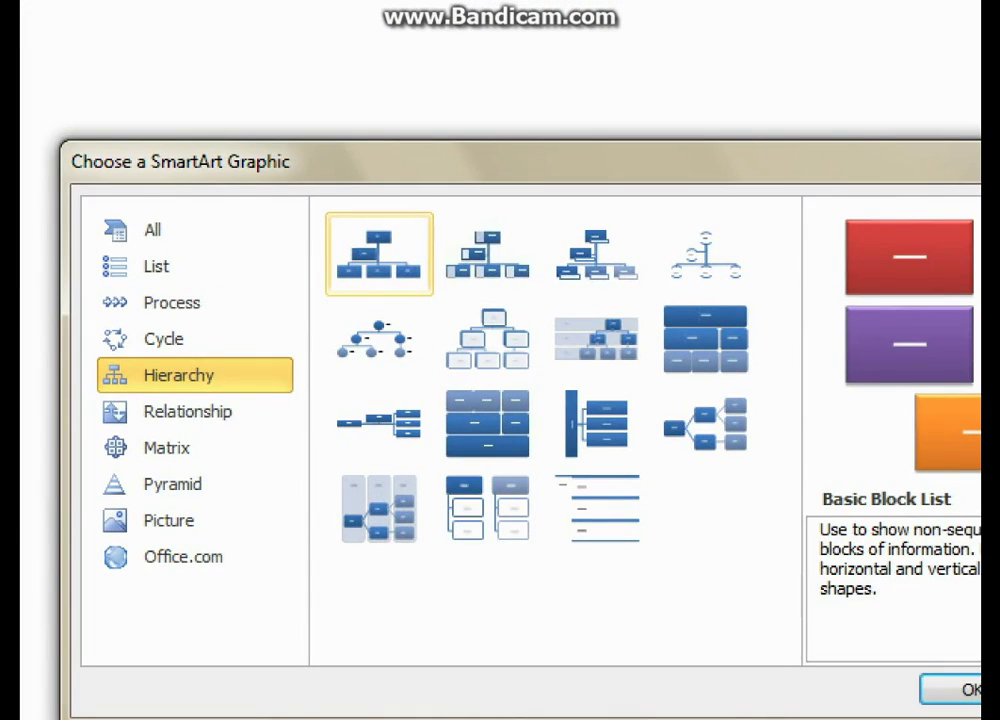
pyautogui.click(382, 271)
pyautogui.moveTo(83, 356); pyautogui.dragTo(238, 392)
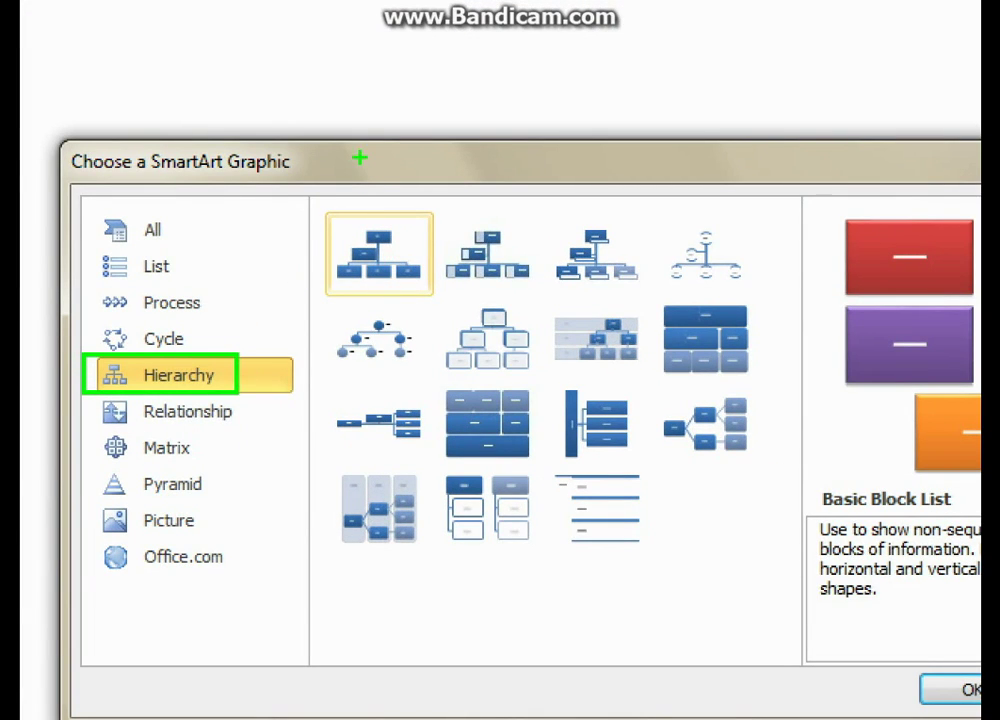
pyautogui.moveTo(311, 210); pyautogui.dragTo(436, 302)
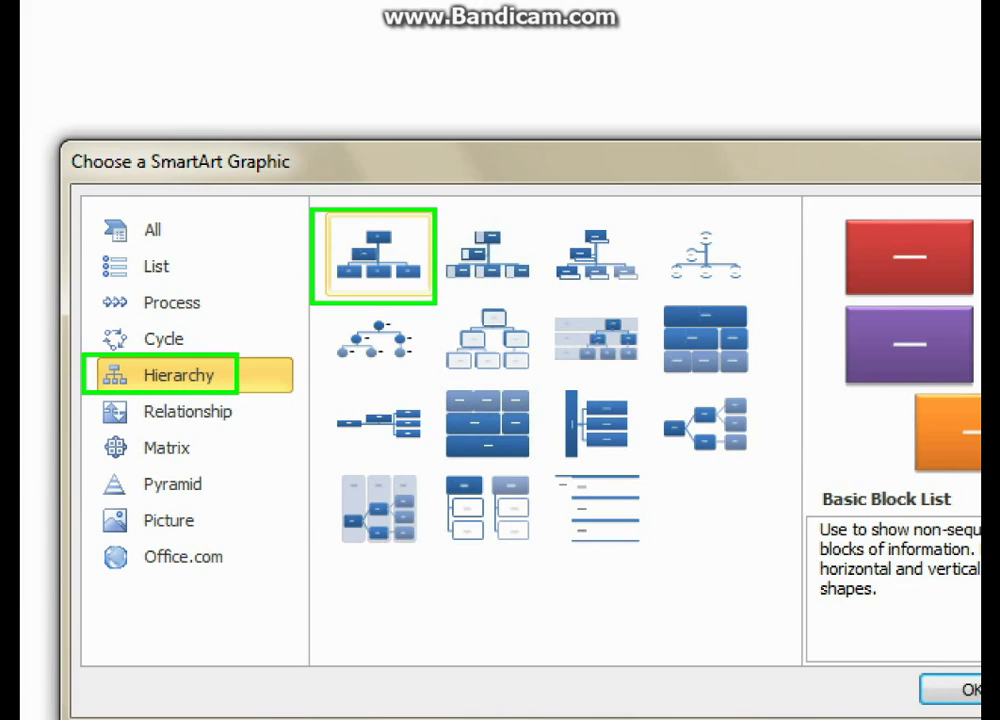
pyautogui.moveTo(921, 675); pyautogui.dragTo(978, 704)
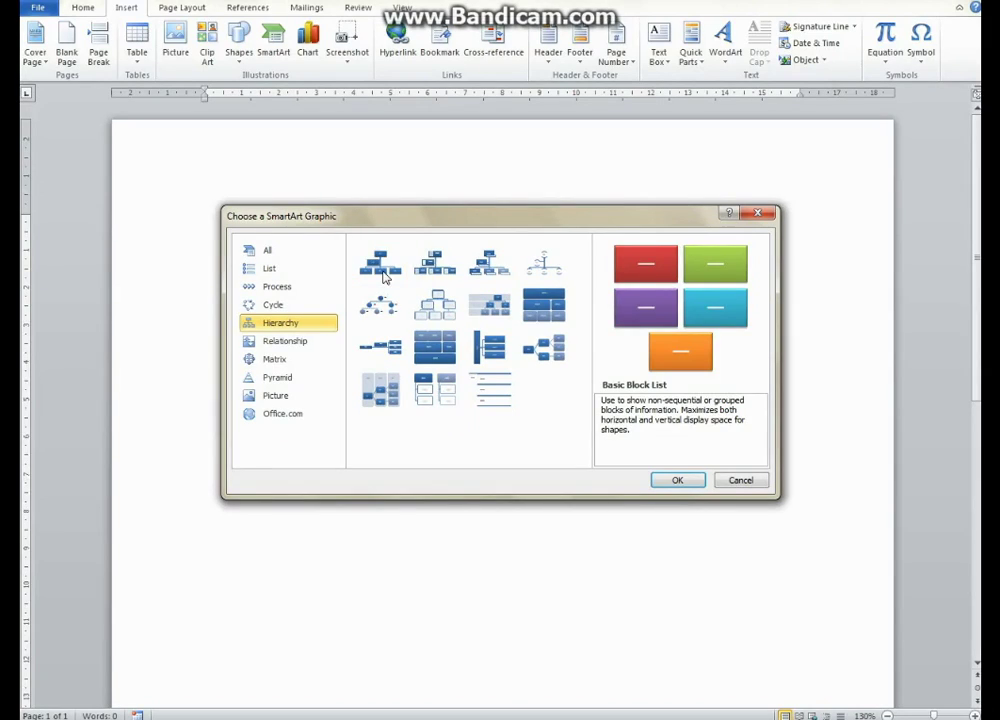
pyautogui.click(380, 262)
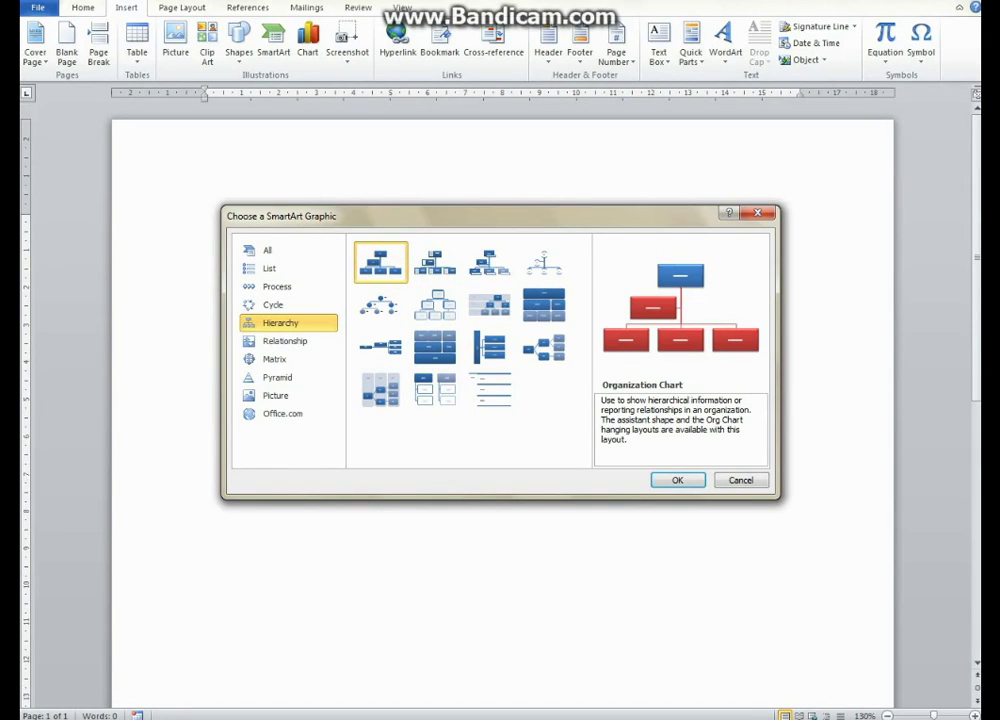
pyautogui.click(677, 480)
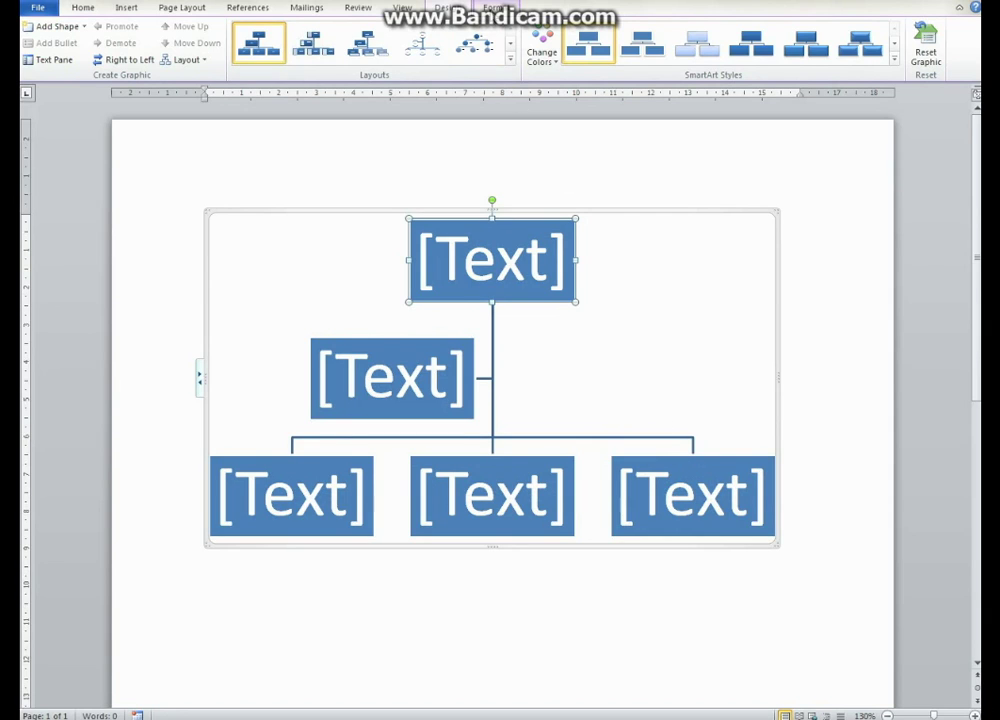
# - On the SmartArt Format tab, select the top, middle and three bottom boxes together
pyautogui.click(493, 8)
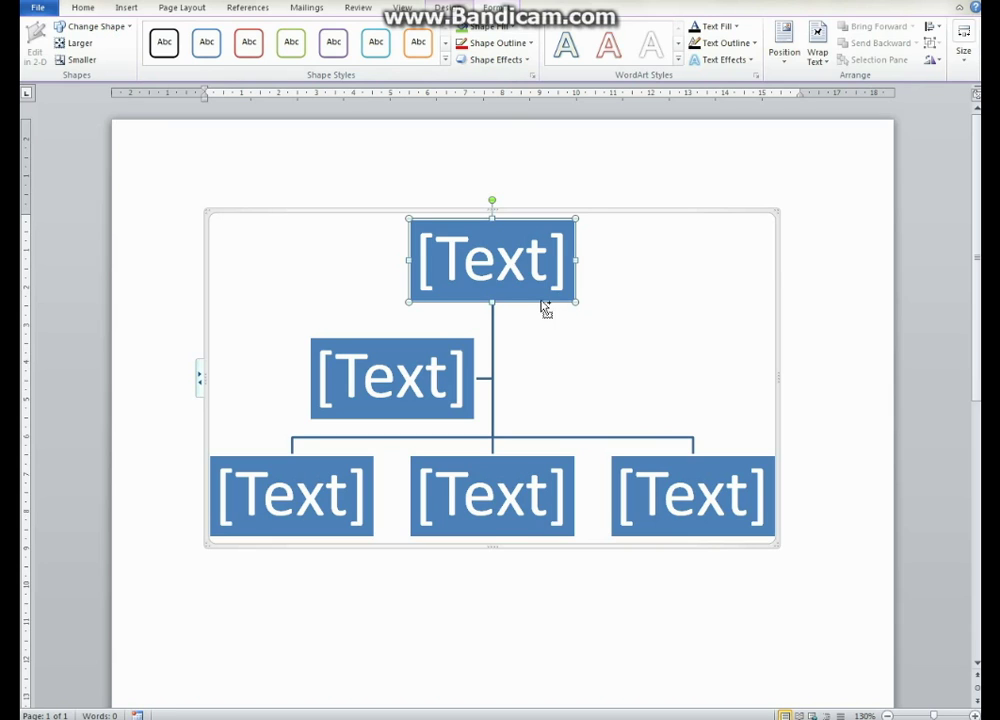
pyautogui.click(538, 303)
pyautogui.click(540, 305)
pyautogui.keyDown('ctrl'); pyautogui.click(446, 416); pyautogui.keyUp('ctrl')
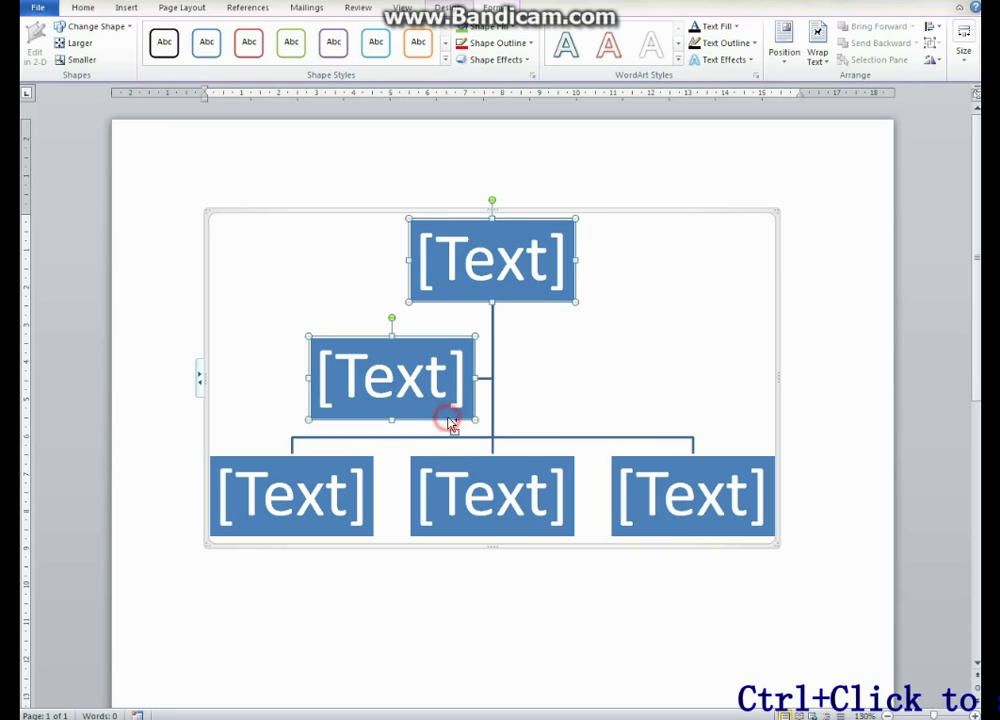
pyautogui.keyDown('ctrl'); pyautogui.click(325, 534); pyautogui.keyUp('ctrl')
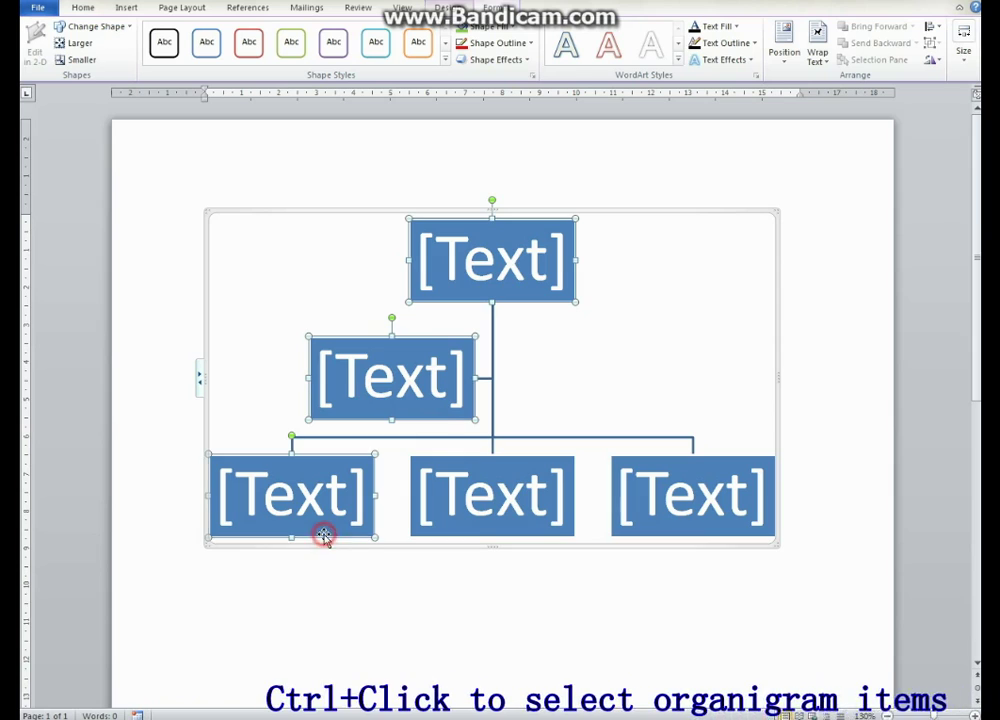
pyautogui.keyDown('ctrl'); pyautogui.click(478, 538); pyautogui.keyUp('ctrl')
pyautogui.keyDown('ctrl'); pyautogui.click(667, 541); pyautogui.keyUp('ctrl')
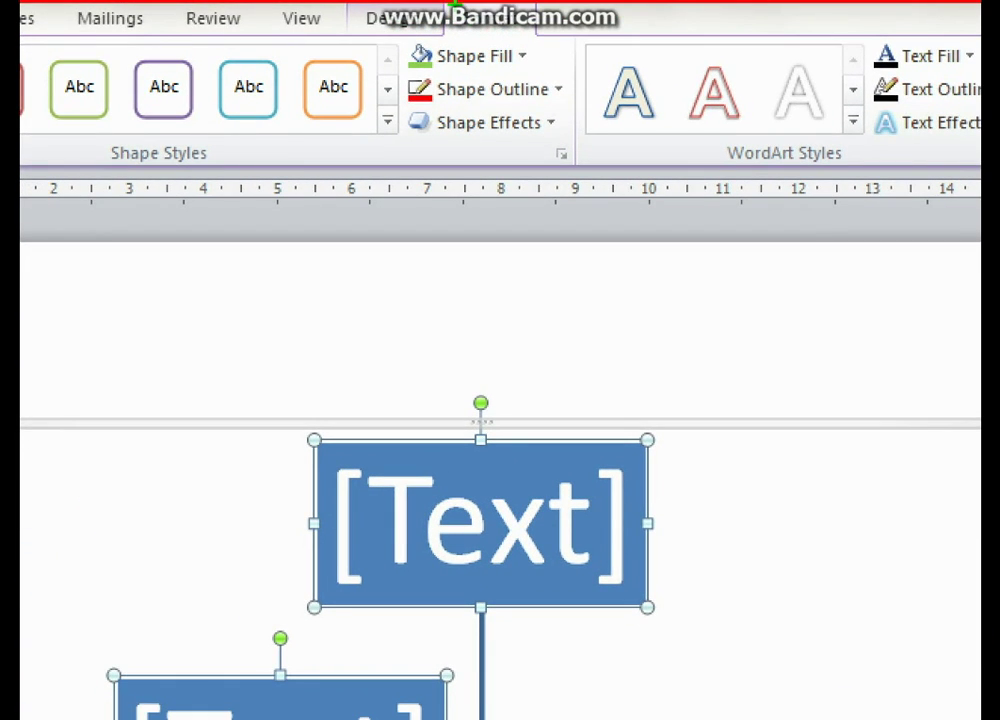
pyautogui.moveTo(445, 3); pyautogui.dragTo(547, 42)
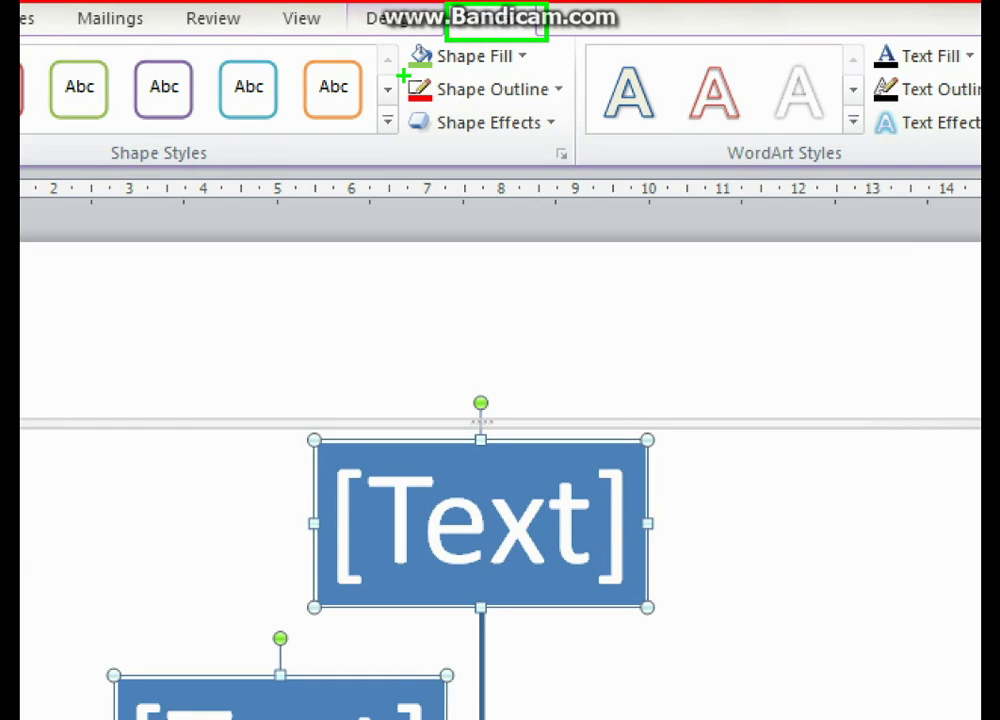
pyautogui.moveTo(402, 73)
pyautogui.mouseDown()
pyautogui.moveTo(579, 111)
pyautogui.moveTo(575, 102)
pyautogui.mouseUp()
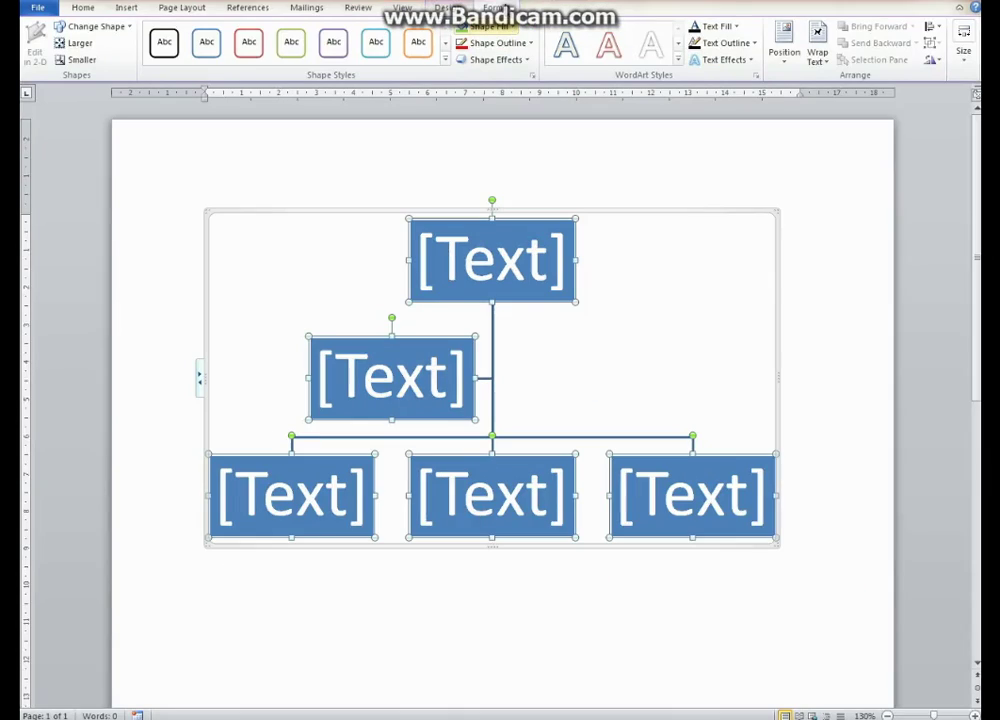
# - Give all five selected boxes a red Shape Outline
pyautogui.click(527, 44)
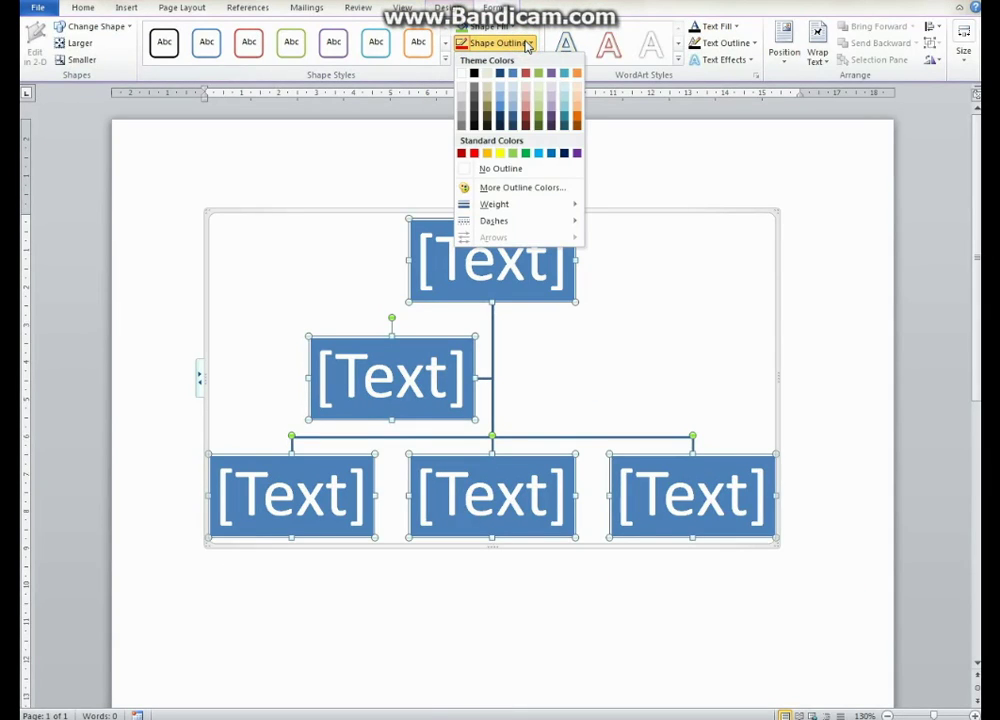
pyautogui.moveTo(529, 203)
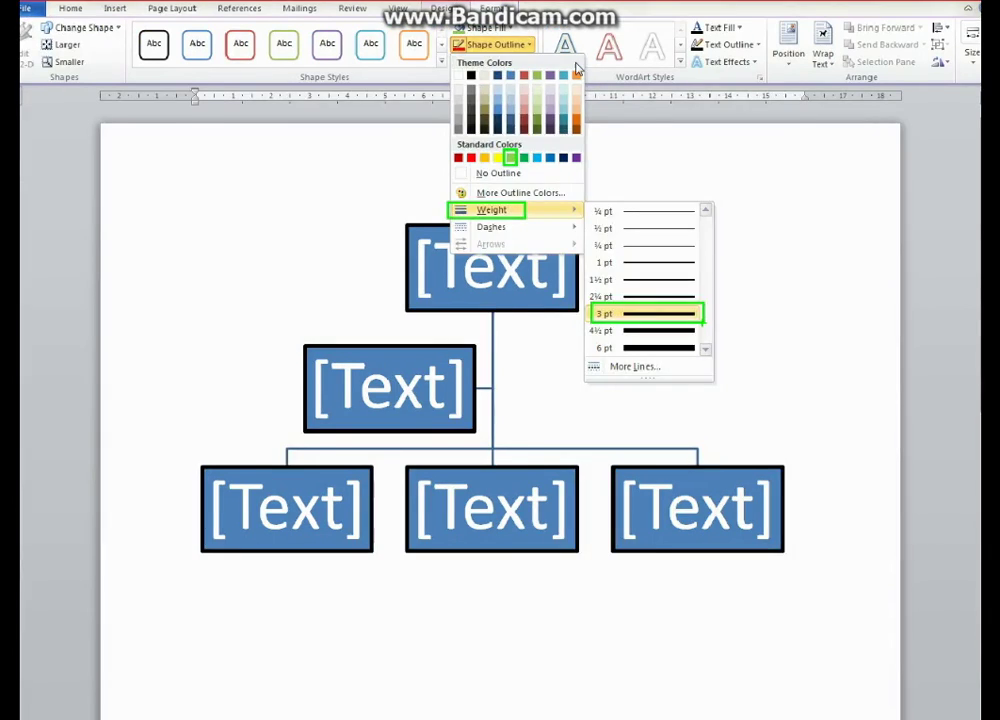
pyautogui.click(519, 45)
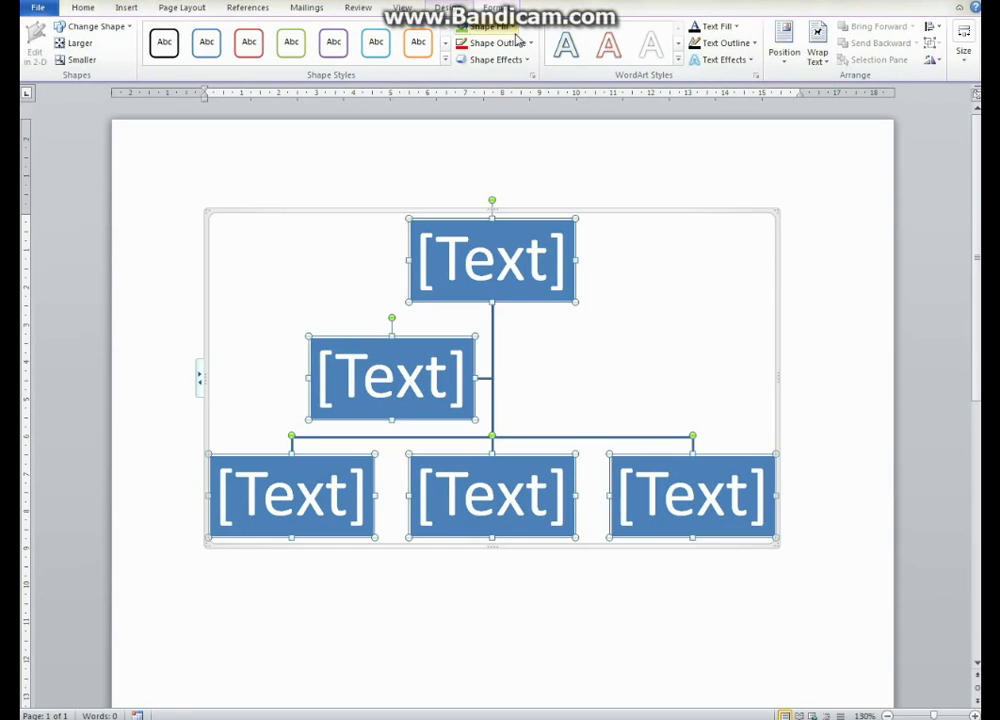
pyautogui.click(519, 45)
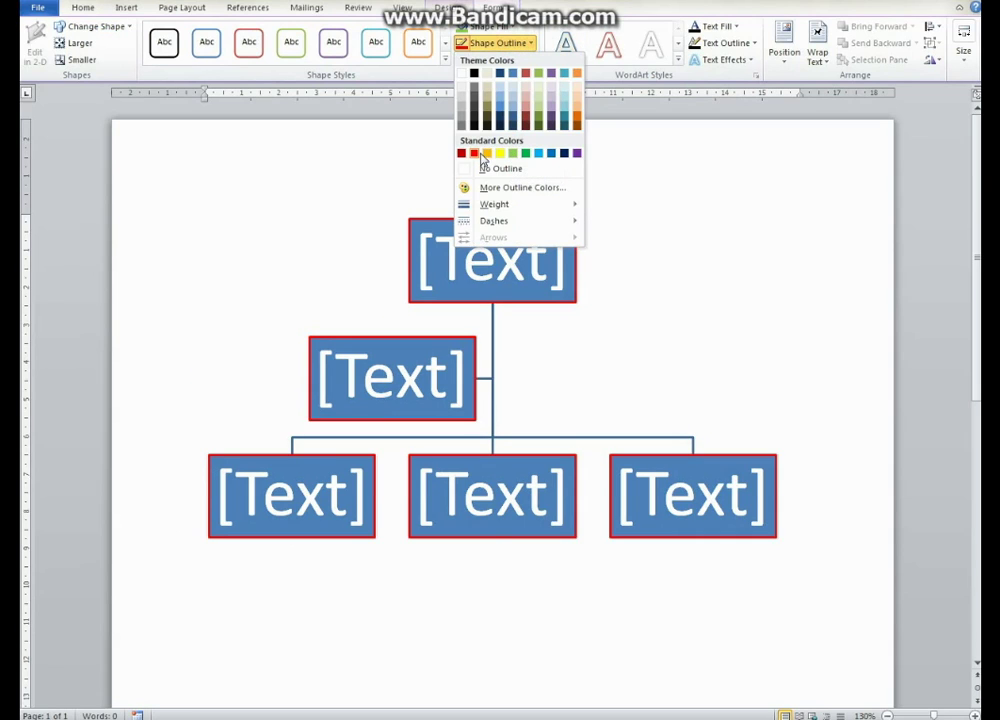
pyautogui.click(478, 155)
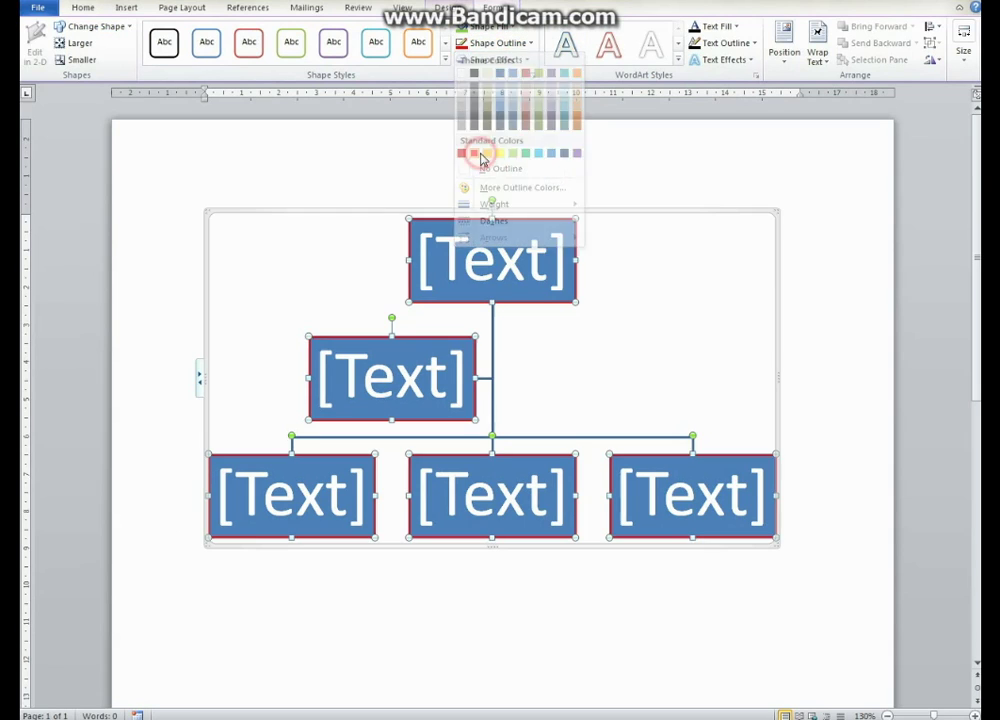
# - Make the red borders 3 pt thick and compare with the Paint reference image
pyautogui.click(497, 43)
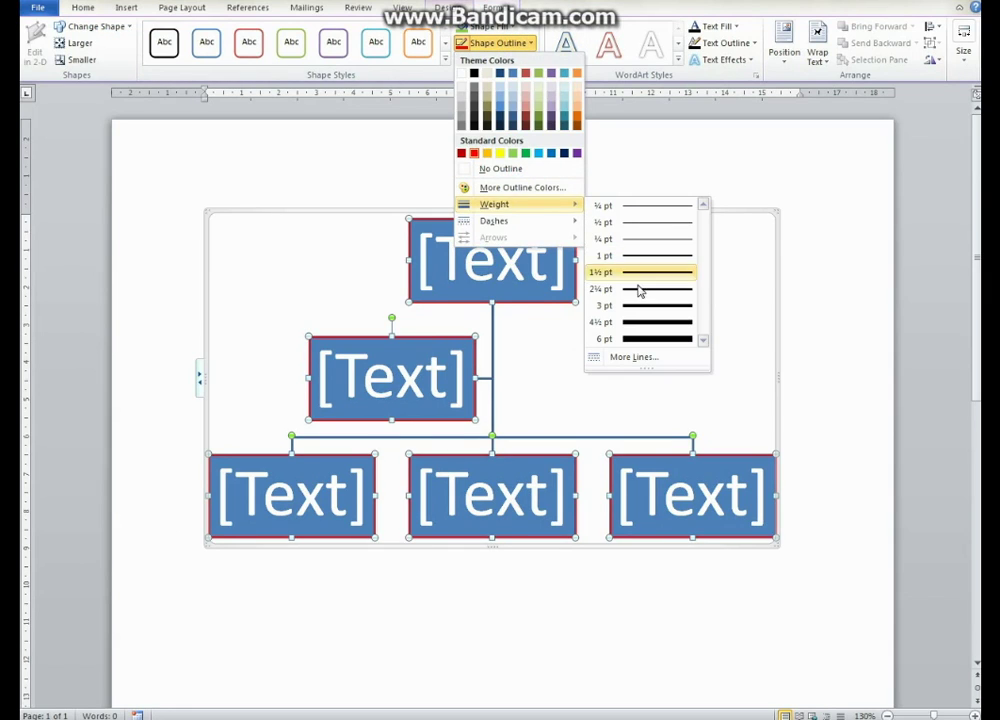
pyautogui.click(643, 306)
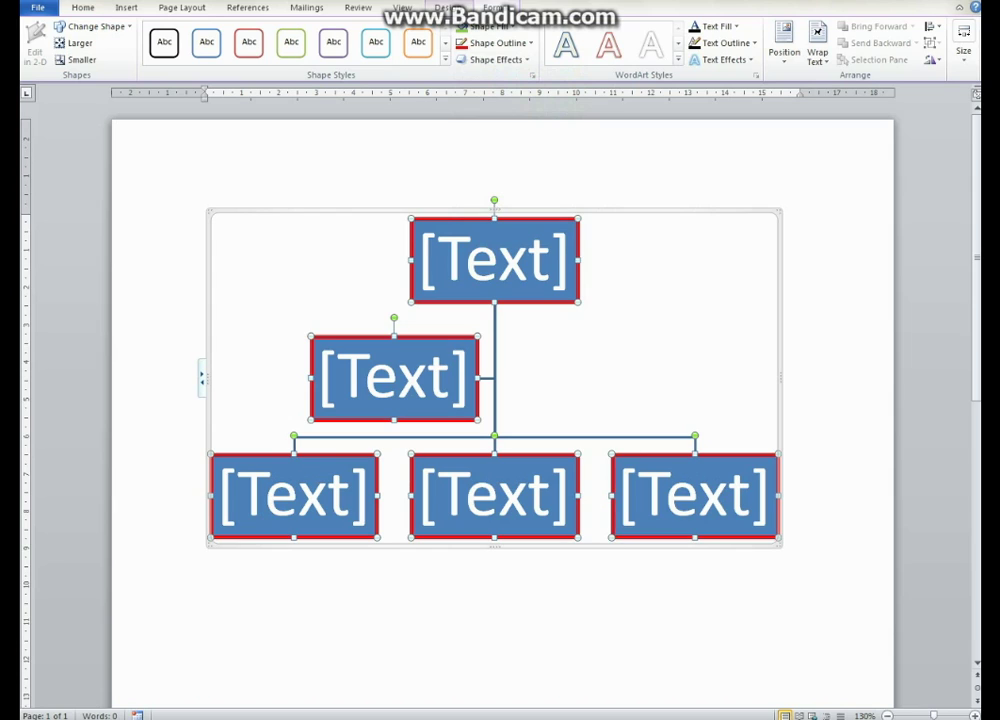
pyautogui.click(594, 596)
pyautogui.click(575, 364)
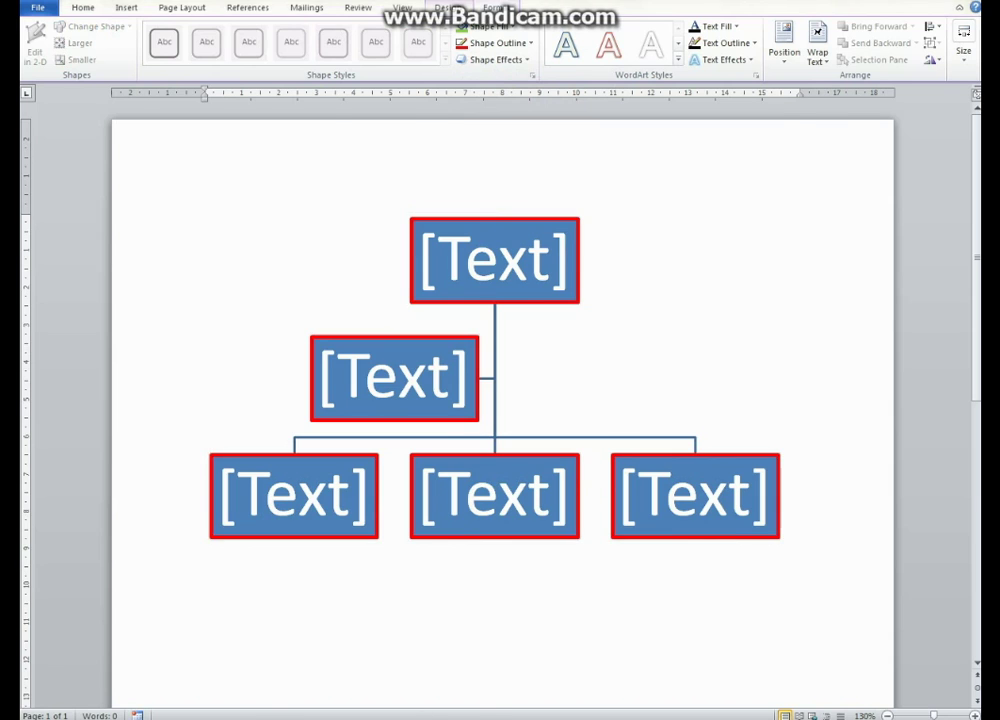
pyautogui.click(426, 716)
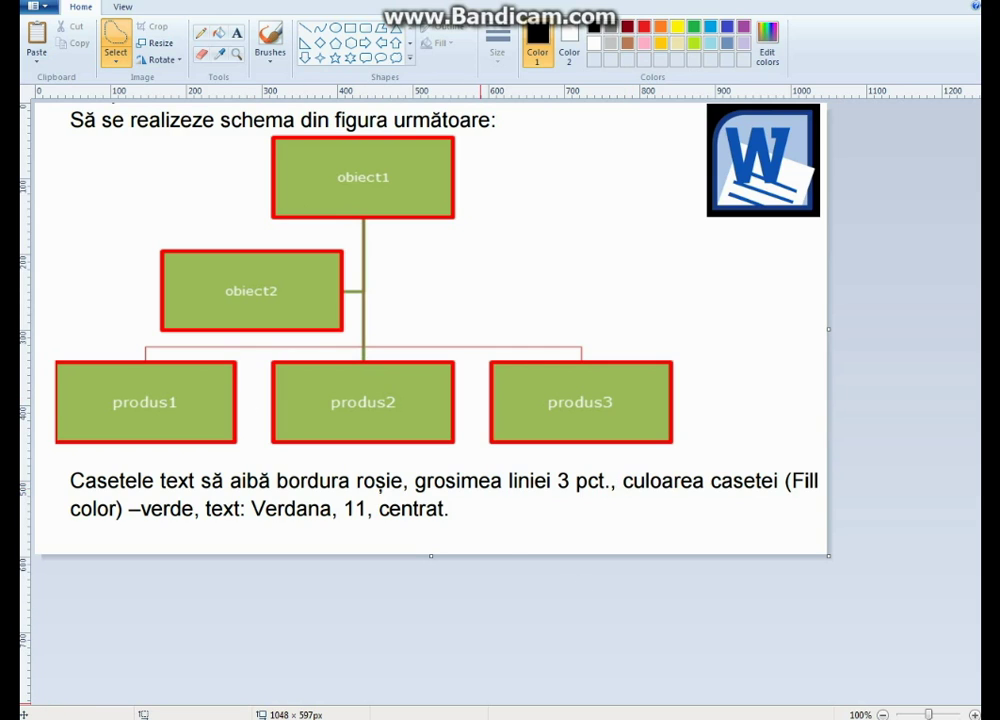
# - Return to Word and select all five organization-chart boxes together
pyautogui.moveTo(424, 716)
pyautogui.click(380, 716)
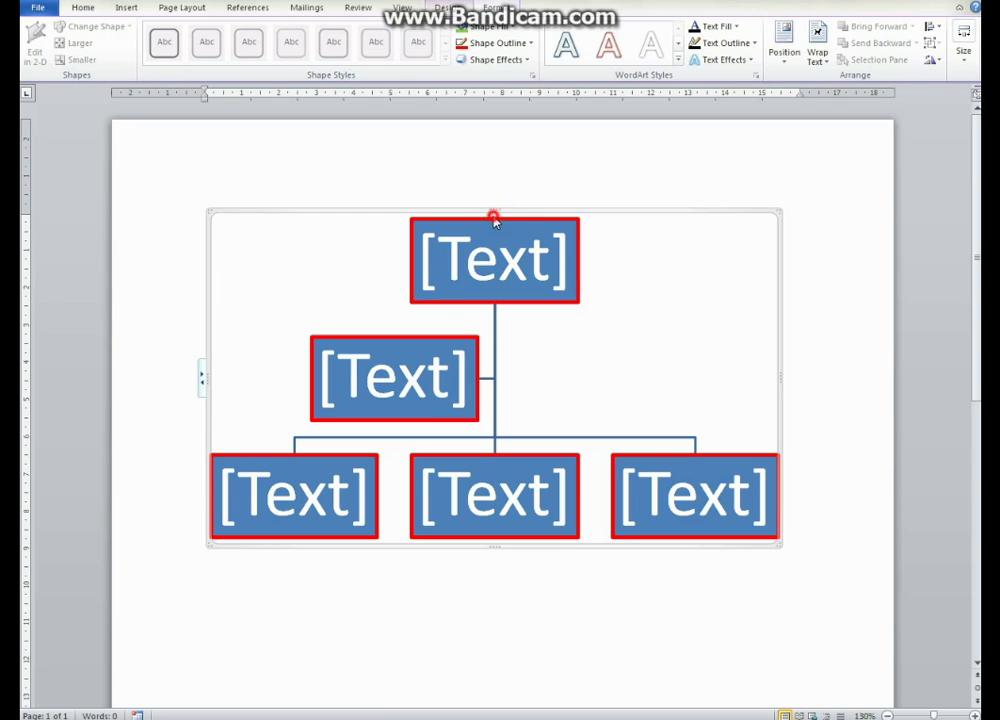
pyautogui.click(494, 222)
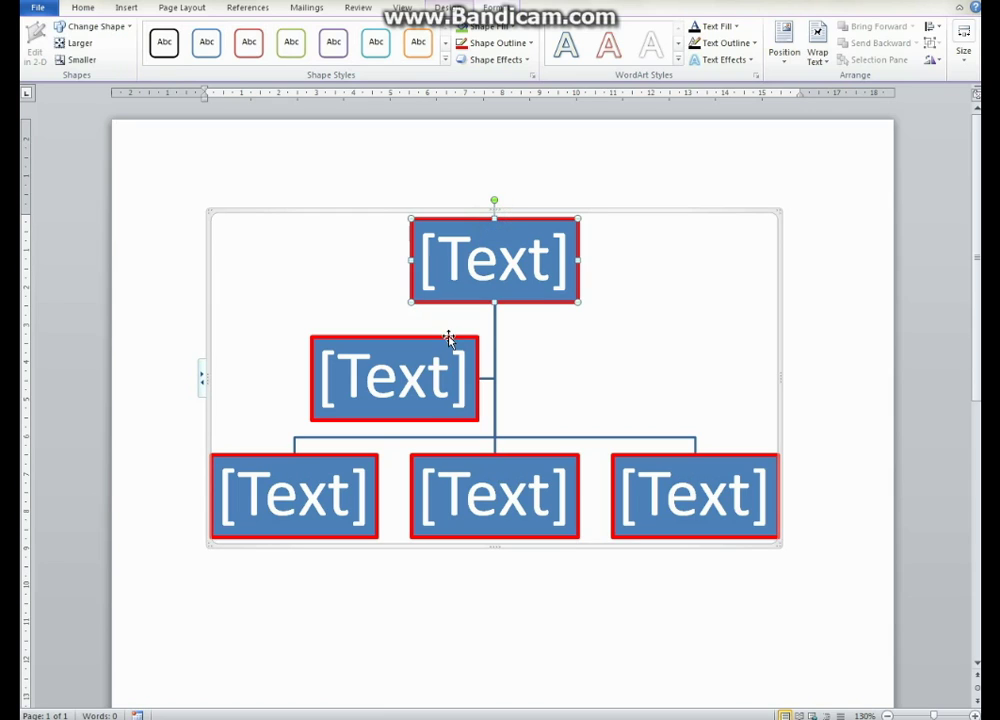
pyautogui.keyDown('ctrl'); pyautogui.click(449, 339); pyautogui.keyUp('ctrl')
pyautogui.keyDown('ctrl'); pyautogui.click(351, 459); pyautogui.keyUp('ctrl')
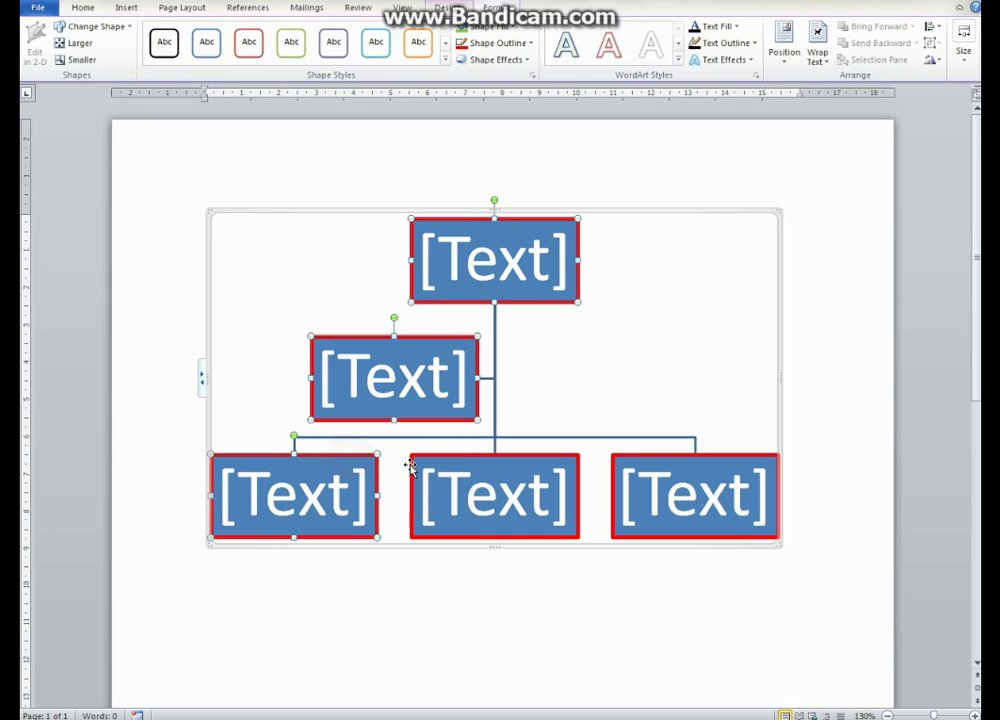
pyautogui.keyDown('ctrl'); pyautogui.click(482, 458); pyautogui.keyUp('ctrl')
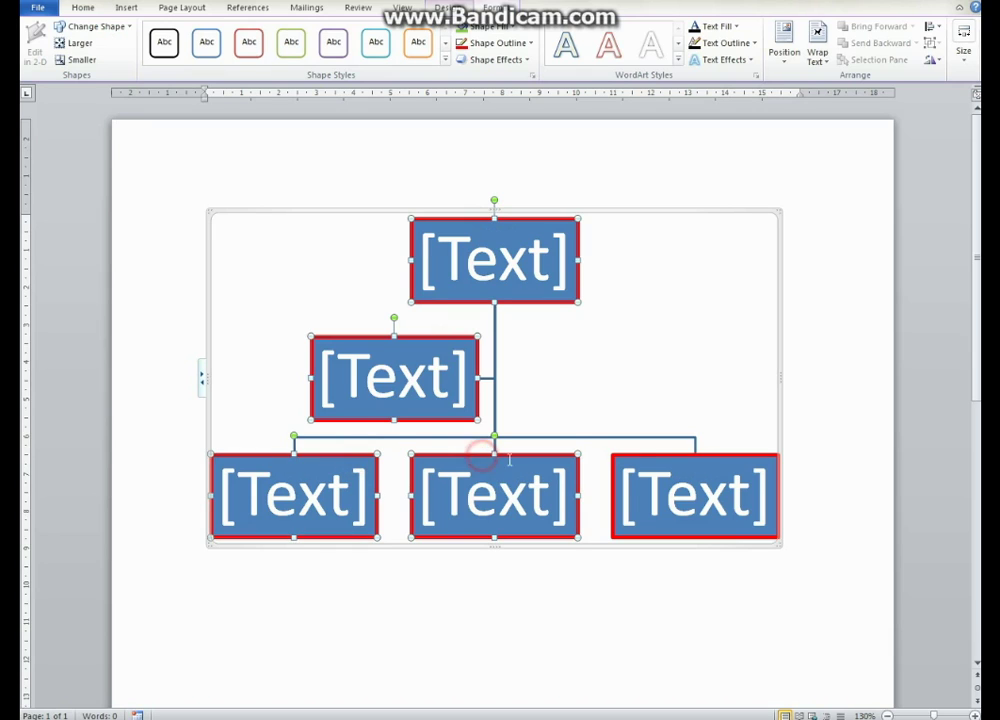
pyautogui.keyDown('ctrl'); pyautogui.click(640, 457); pyautogui.keyUp('ctrl')
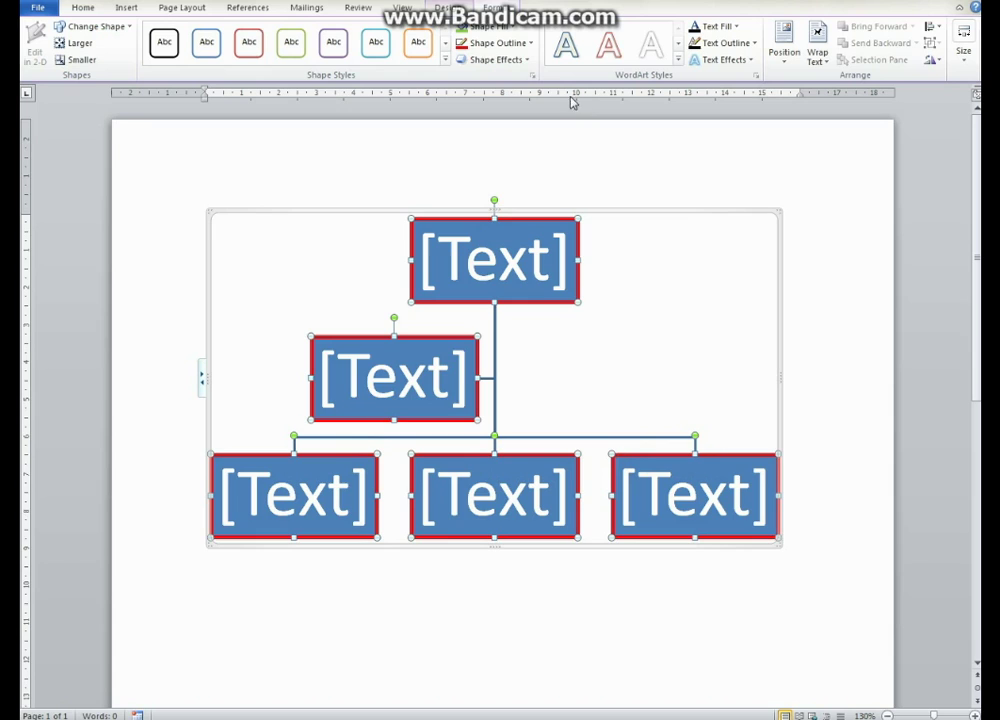
pyautogui.click(500, 26)
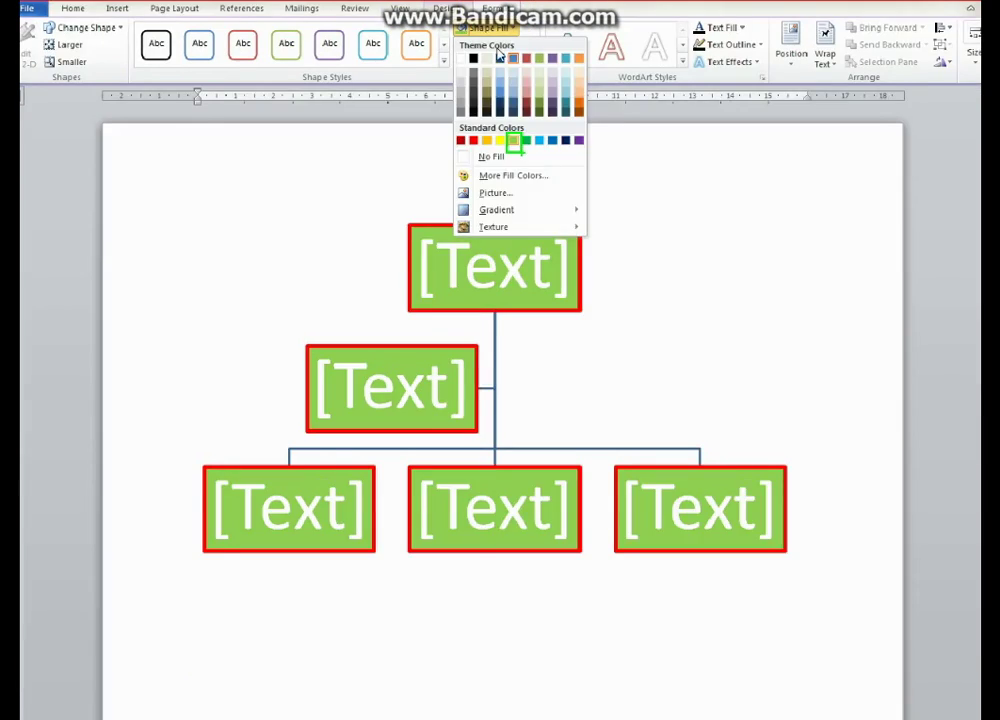
# - Apply the red-bordered shape style to all five boxes
pyautogui.click(498, 43)
pyautogui.click(499, 44)
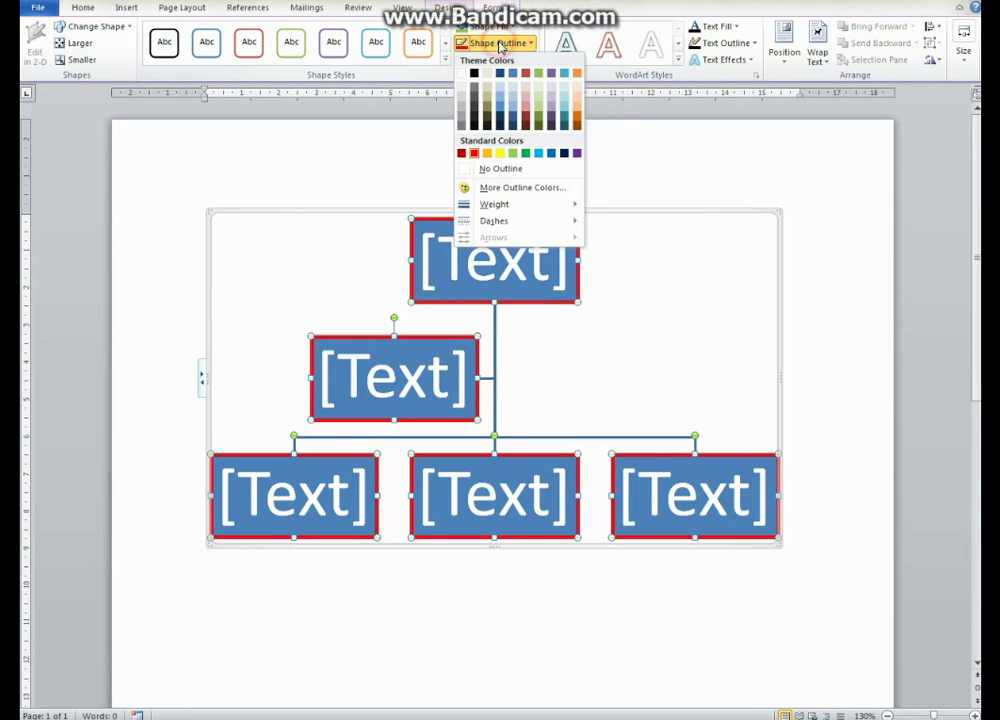
pyautogui.click(513, 153)
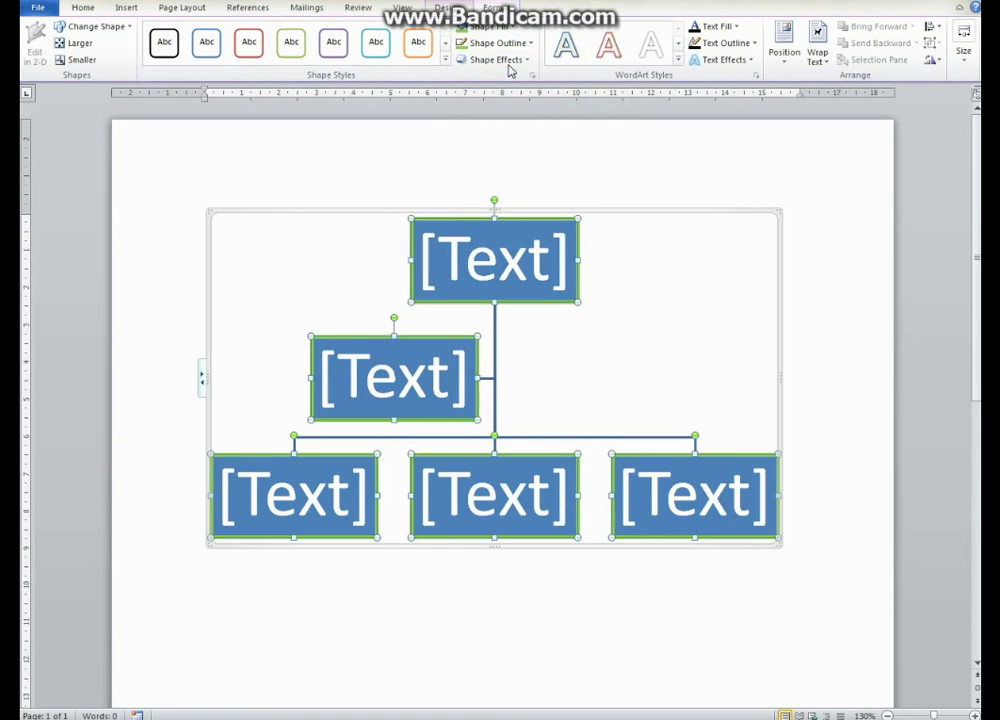
pyautogui.click(250, 62)
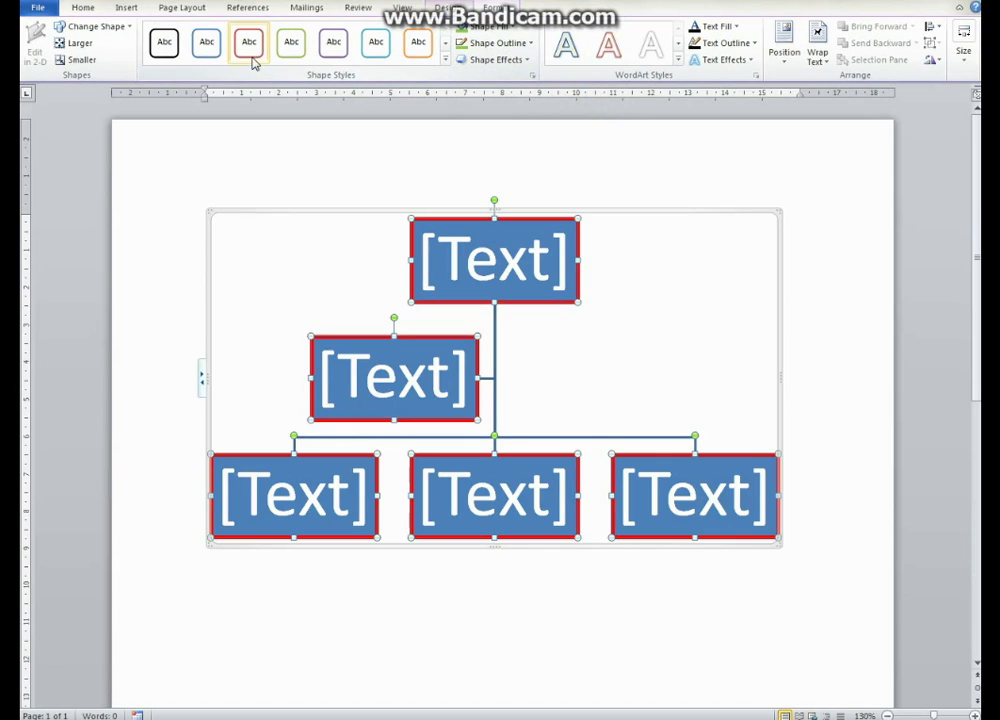
# - Fill all five boxes with Light Green
pyautogui.click(485, 26)
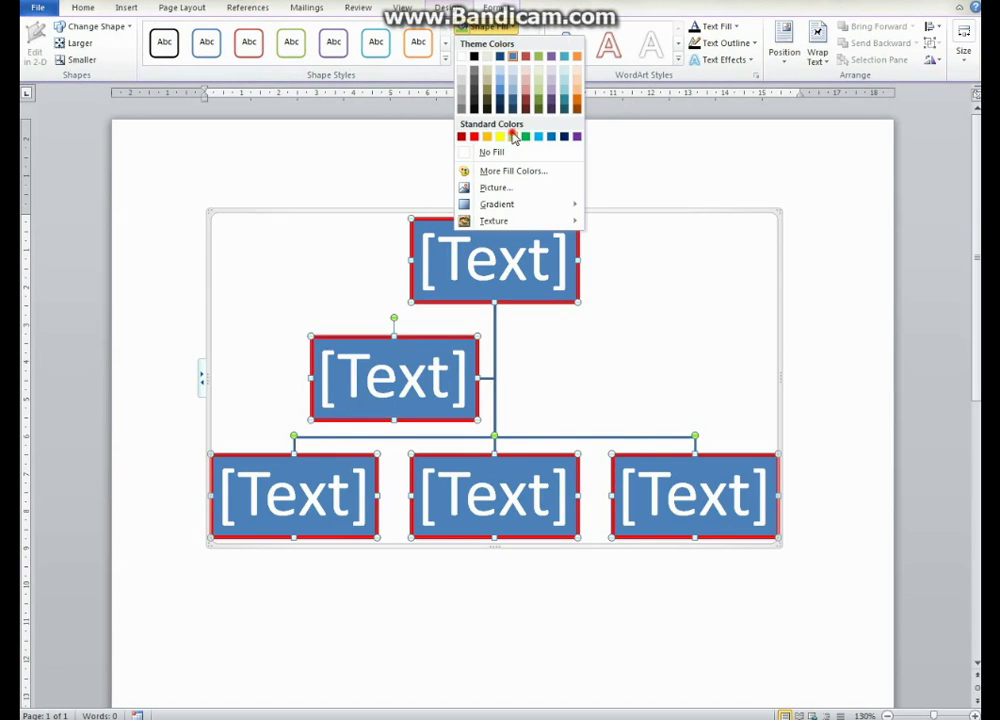
pyautogui.click(513, 136)
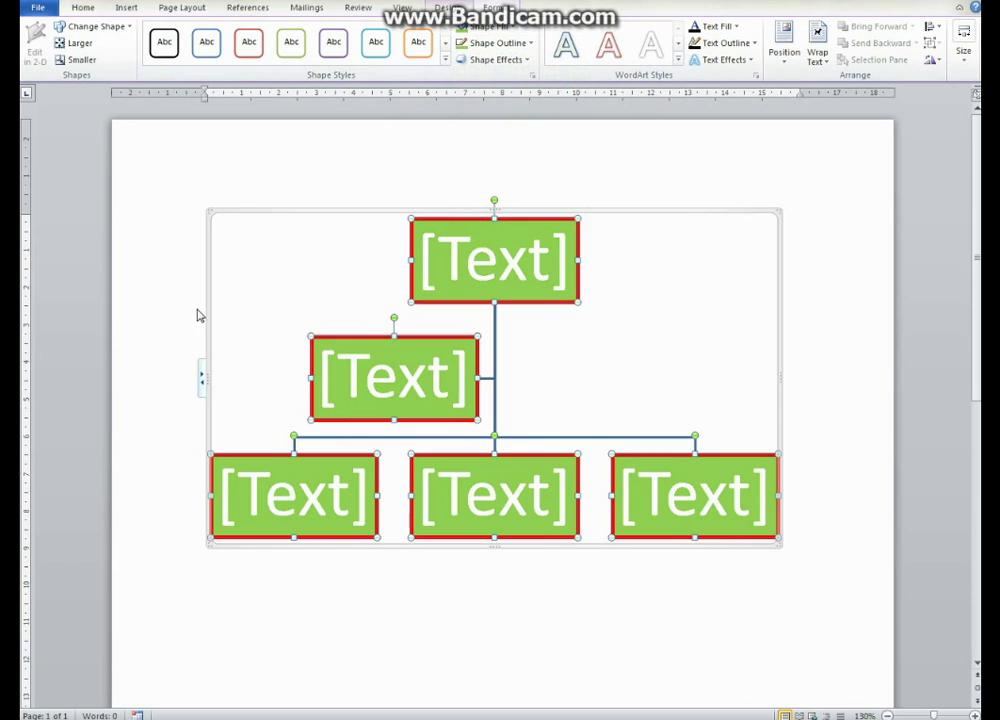
pyautogui.click(84, 10)
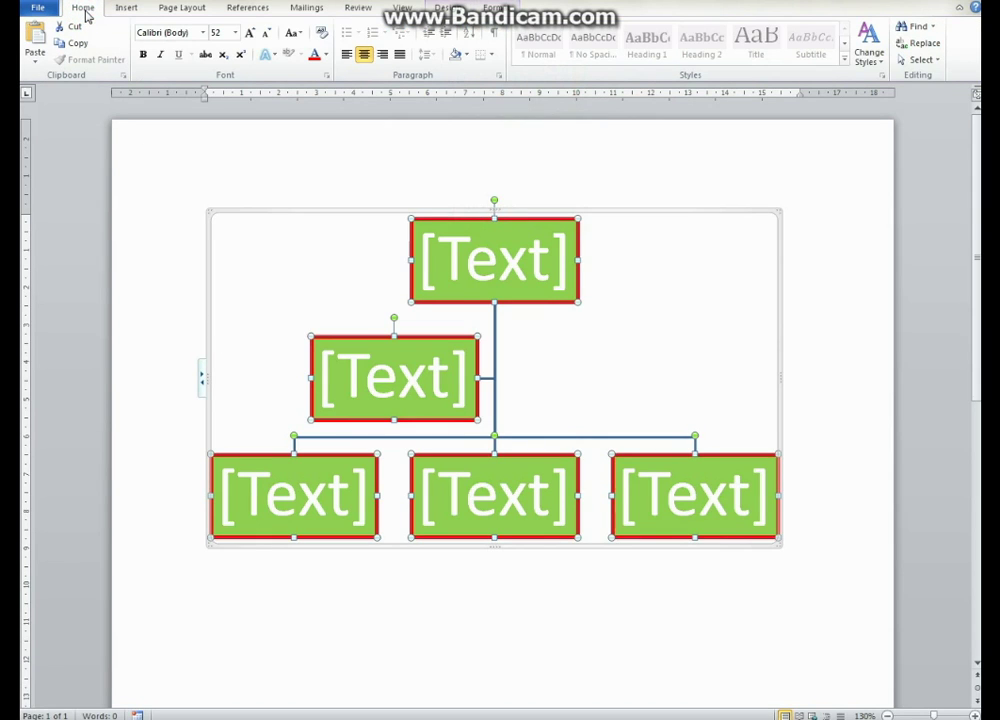
# - Set the chart text to Verdana 11 and check it against the Paint reference
pyautogui.click(203, 33)
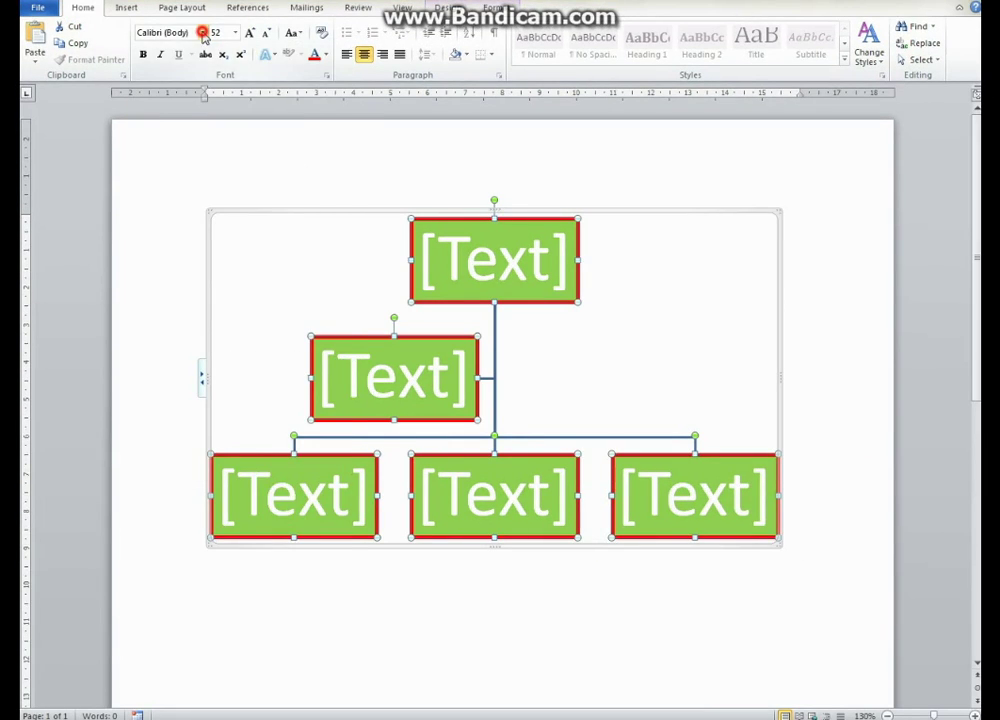
pyautogui.click(202, 33)
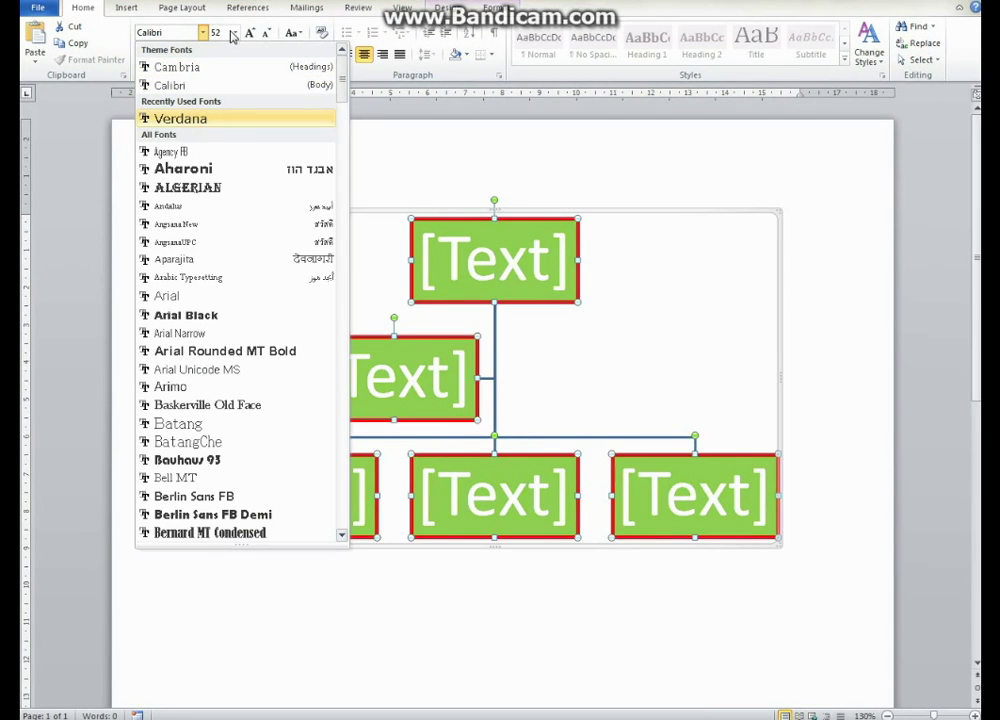
pyautogui.press('Return')
pyautogui.click(235, 33)
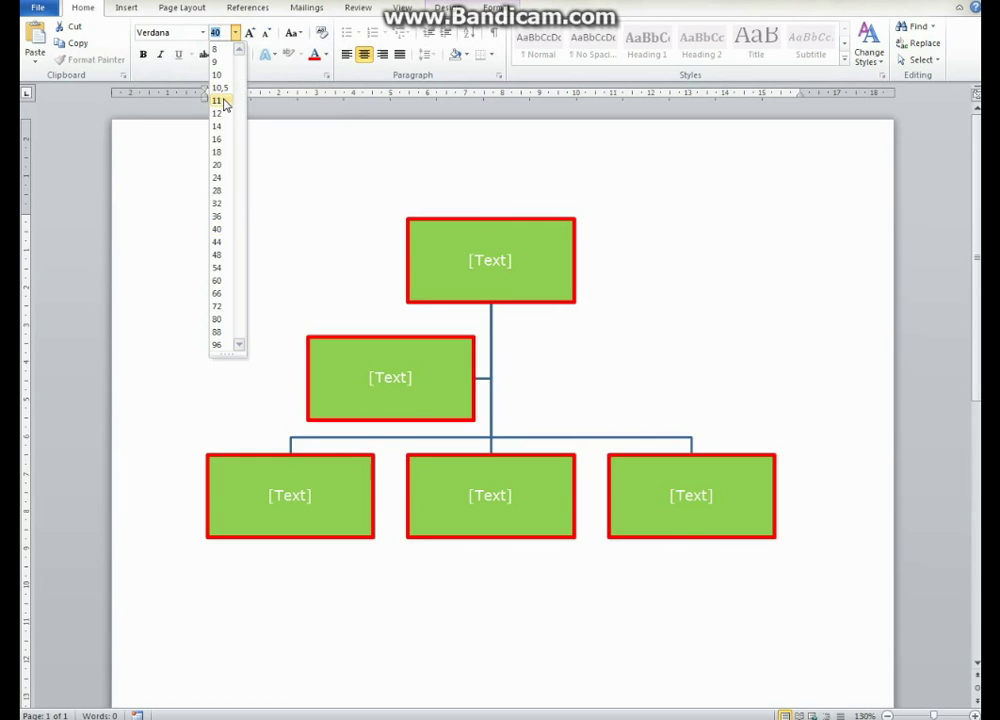
pyautogui.click(222, 101)
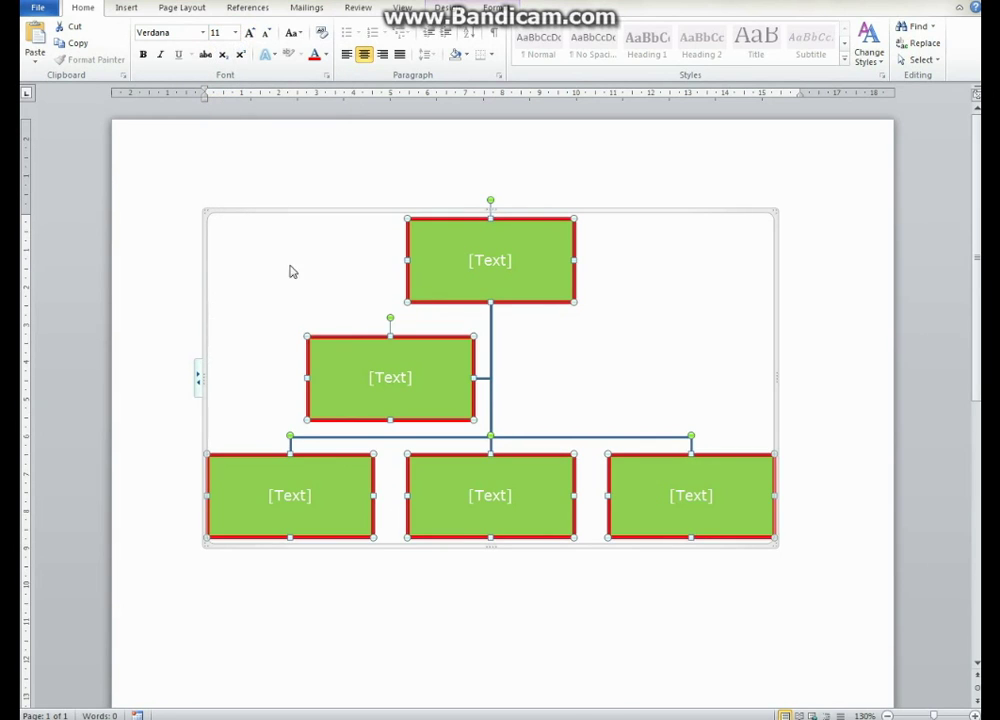
pyautogui.hotkey('alt', 'Tab')
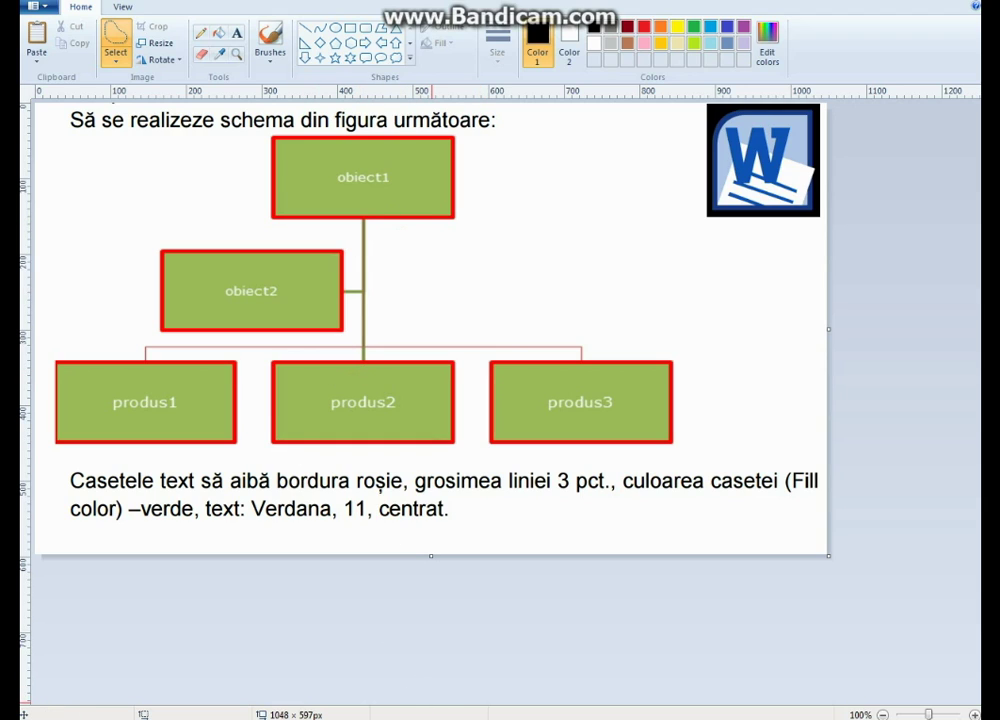
pyautogui.hotkey('alt', 'Tab')
# - Type obiect 1 and obiect 2 in the upper boxes, produs 1–3 across the bottom row
pyautogui.click(470, 261)
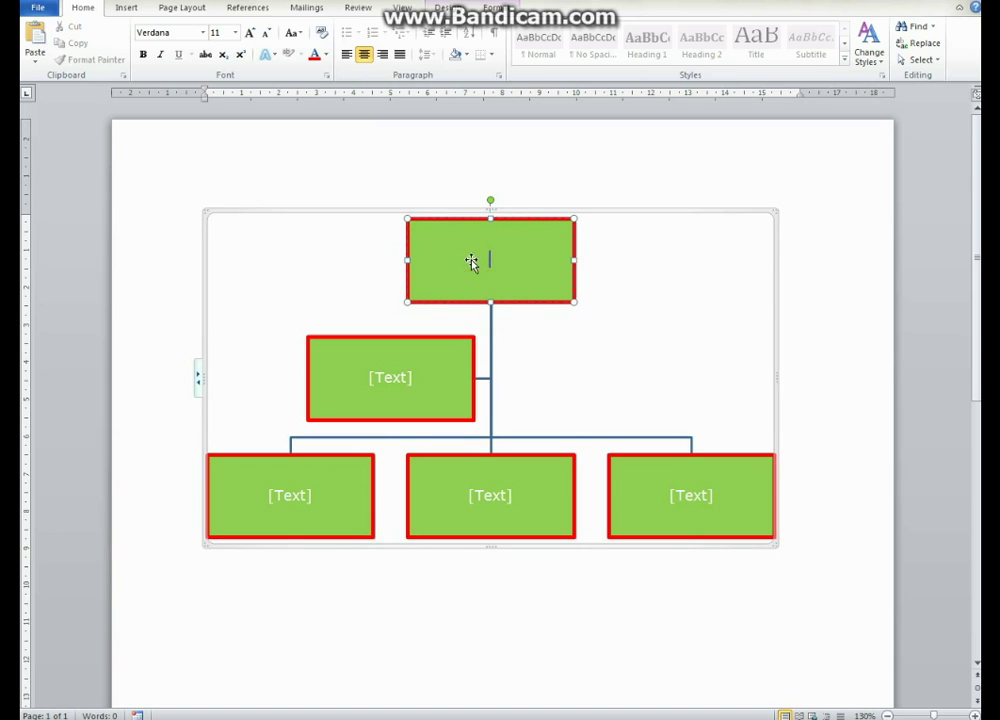
pyautogui.write('bj')
pyautogui.write('ect')
pyautogui.write(' 1')
pyautogui.click(411, 389)
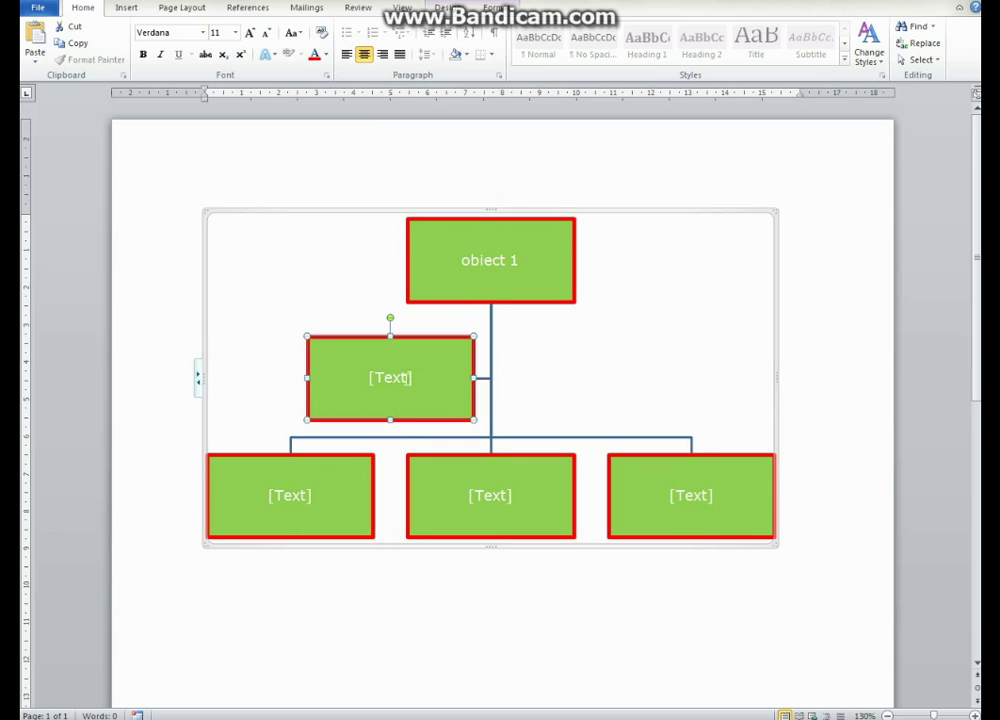
pyautogui.click(404, 380)
pyautogui.write('o')
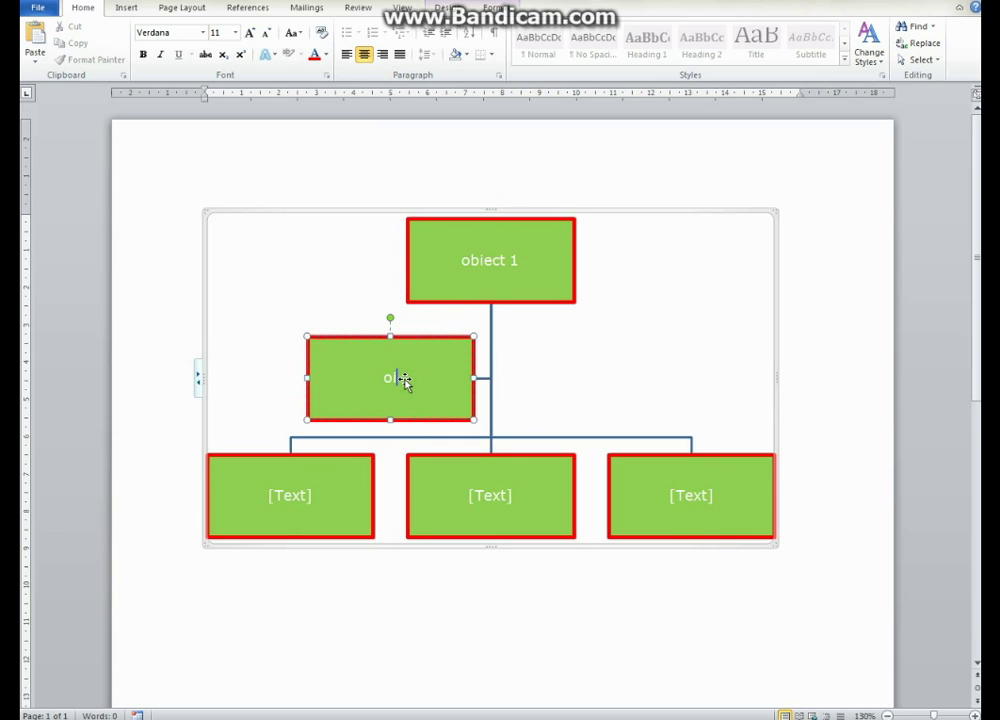
pyautogui.write('bje')
pyautogui.write('ct 2')
pyautogui.click(311, 497)
pyautogui.write('p')
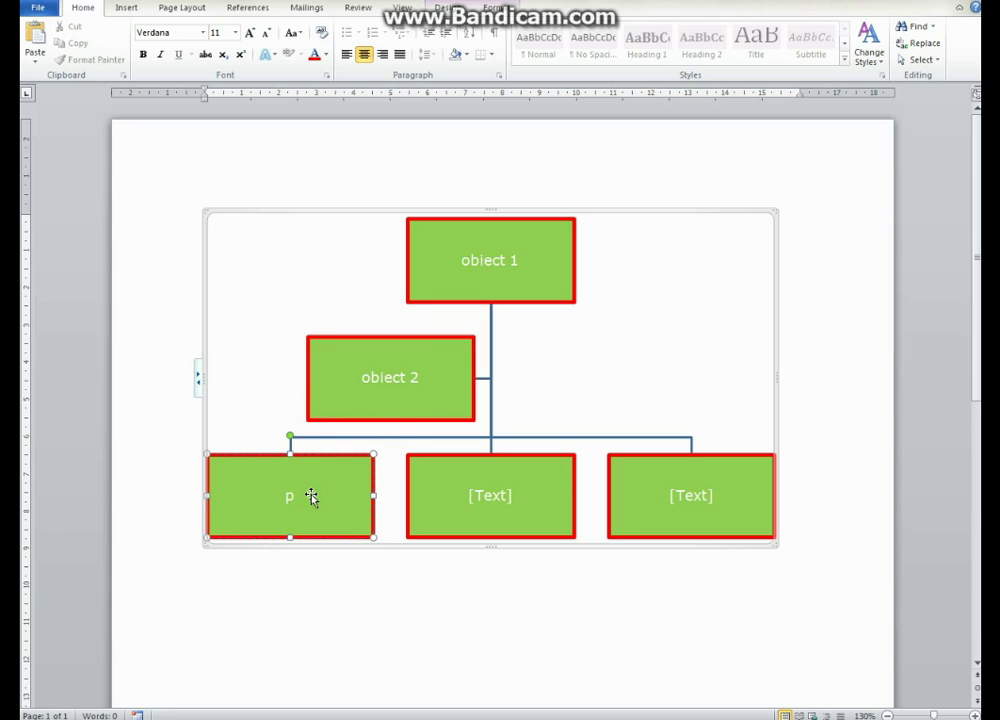
pyautogui.write('rodus')
pyautogui.write(' 1')
pyautogui.click(494, 495)
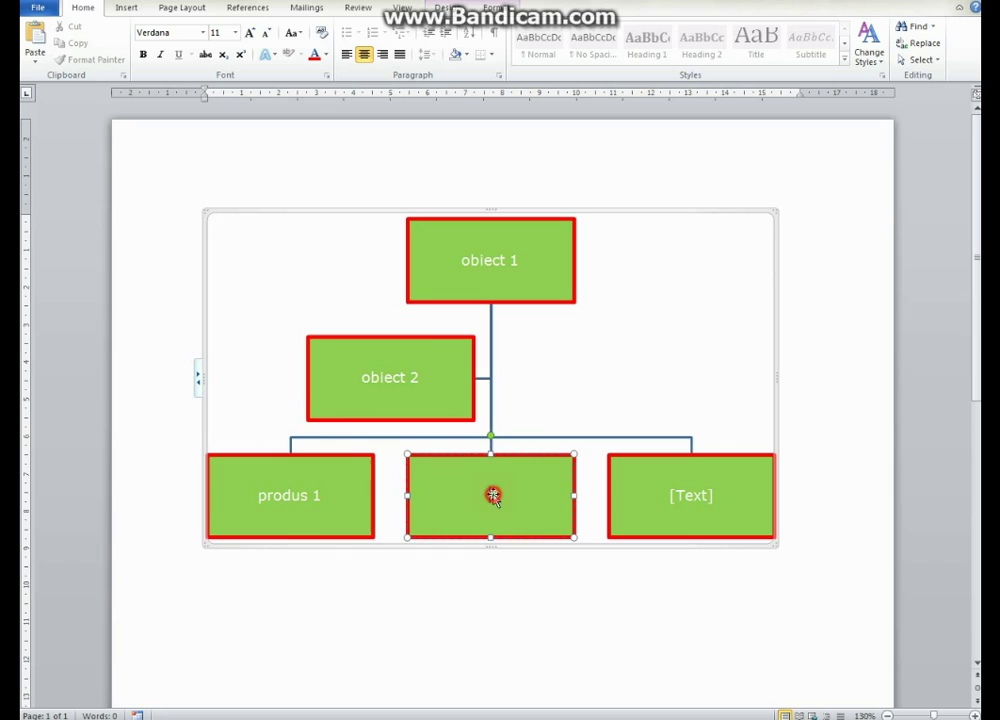
pyautogui.write('produ')
pyautogui.write('s 2')
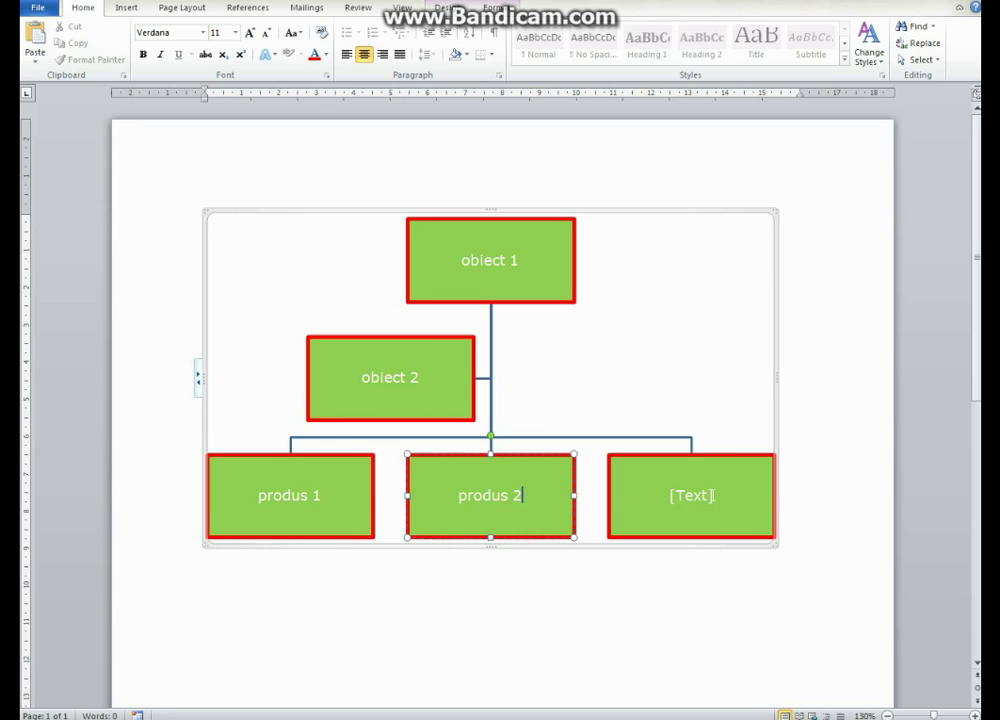
pyautogui.click(705, 496)
pyautogui.write('ro')
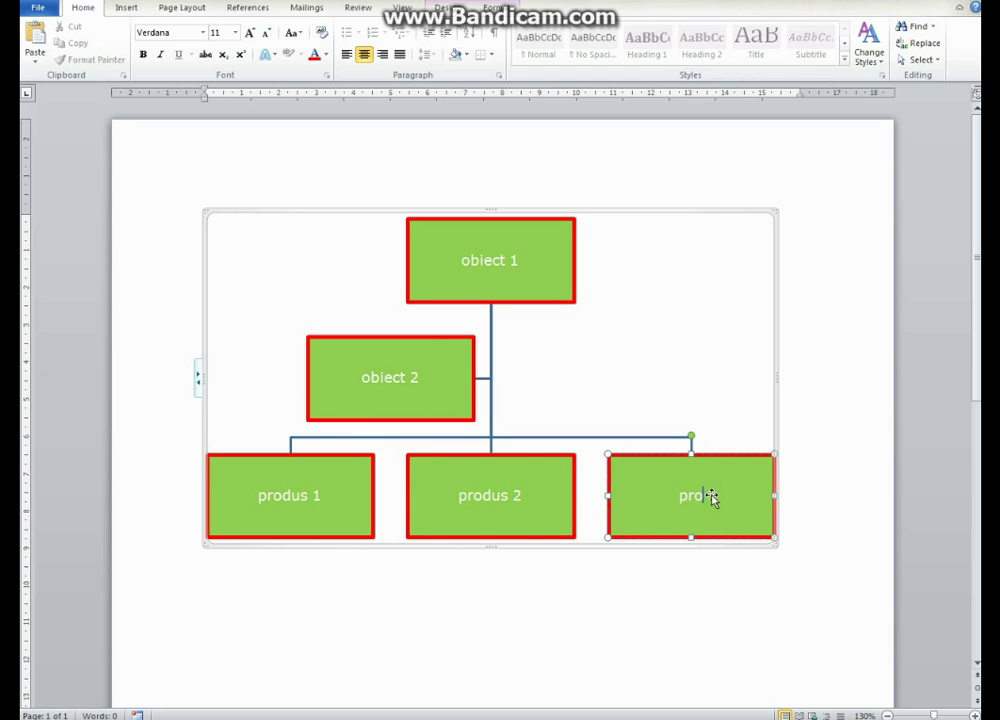
pyautogui.write('dus 3')
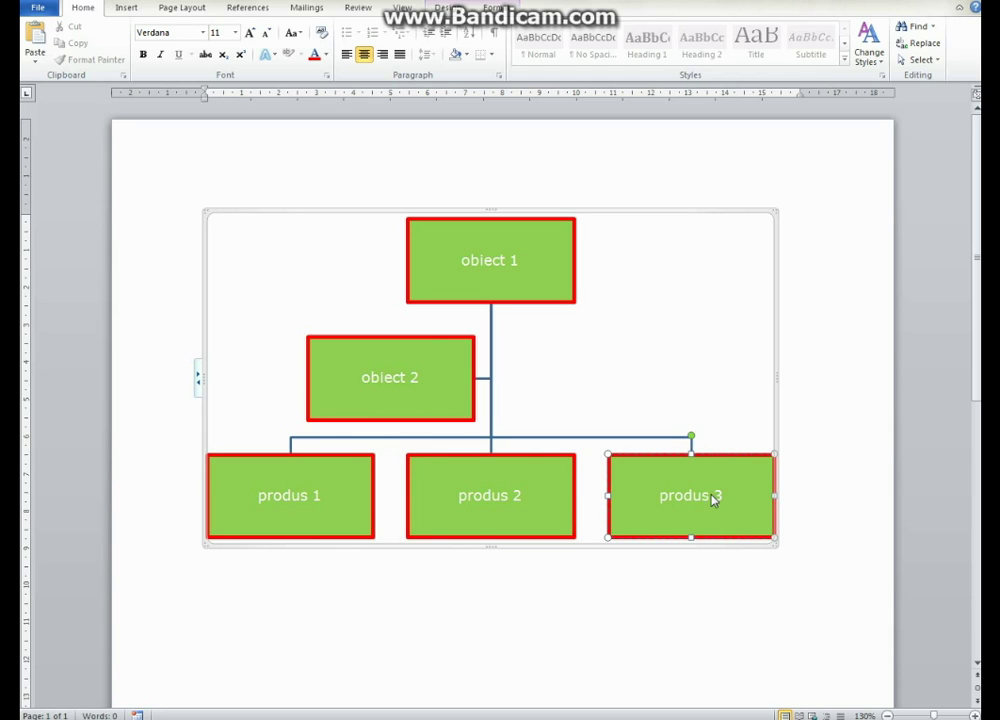